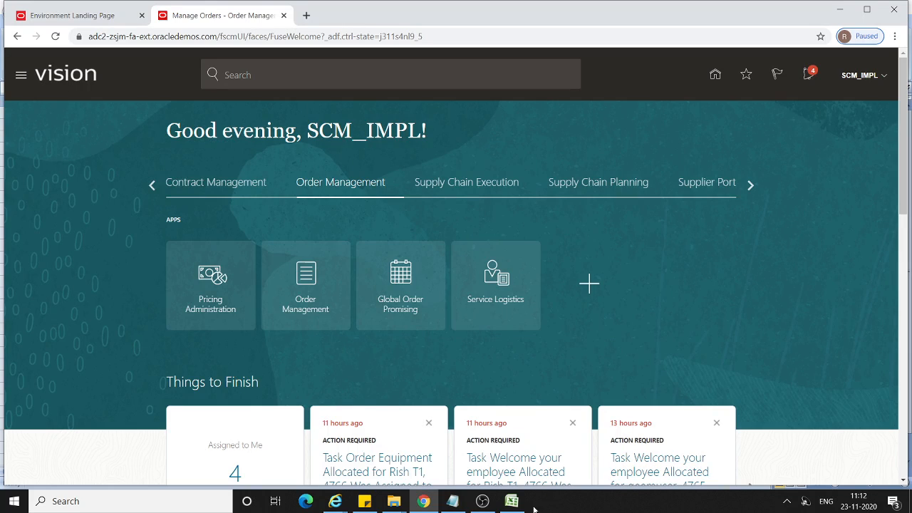
Switch to the Excel workbook and examine the B2B Transfer Order flow, its supply source and destination organizations, and the user.
click(512, 504)
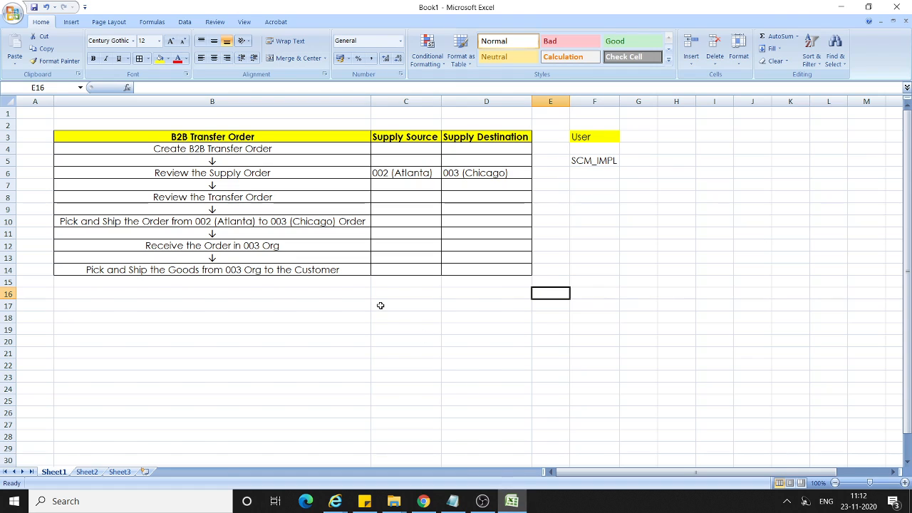
click(229, 149)
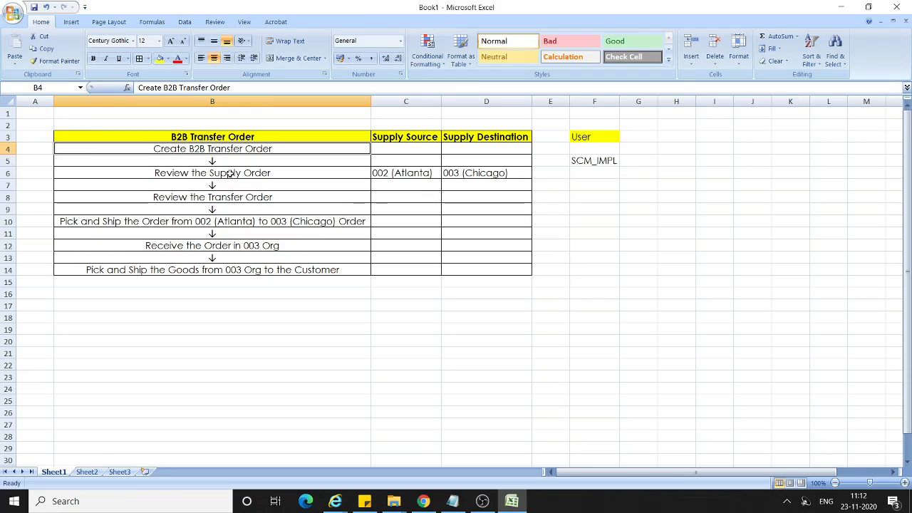
click(229, 173)
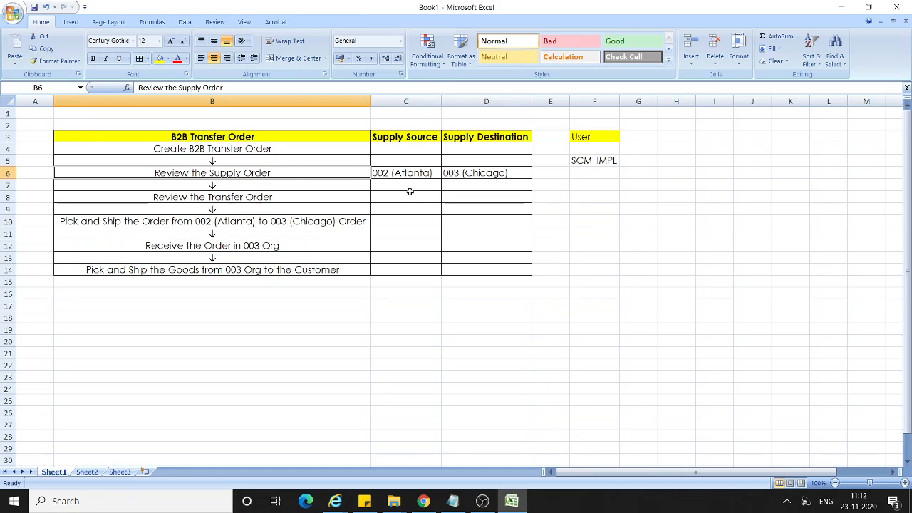
click(399, 173)
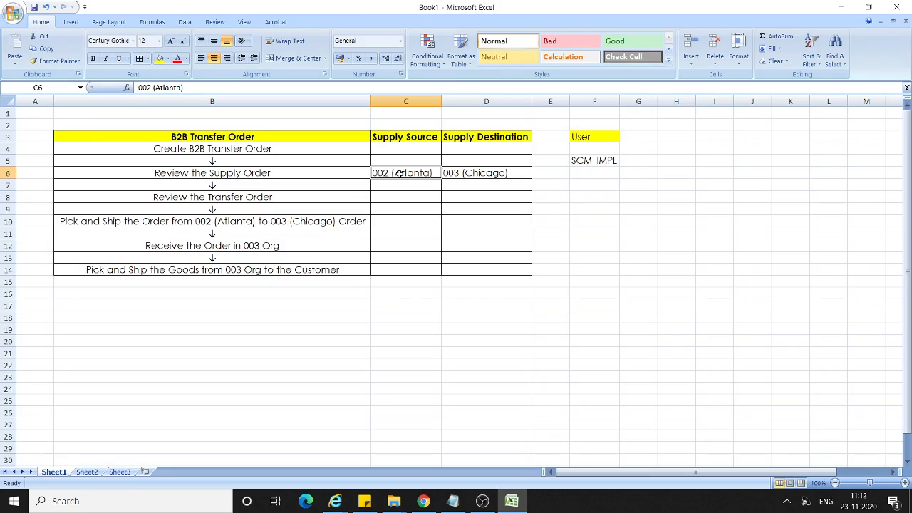
click(463, 173)
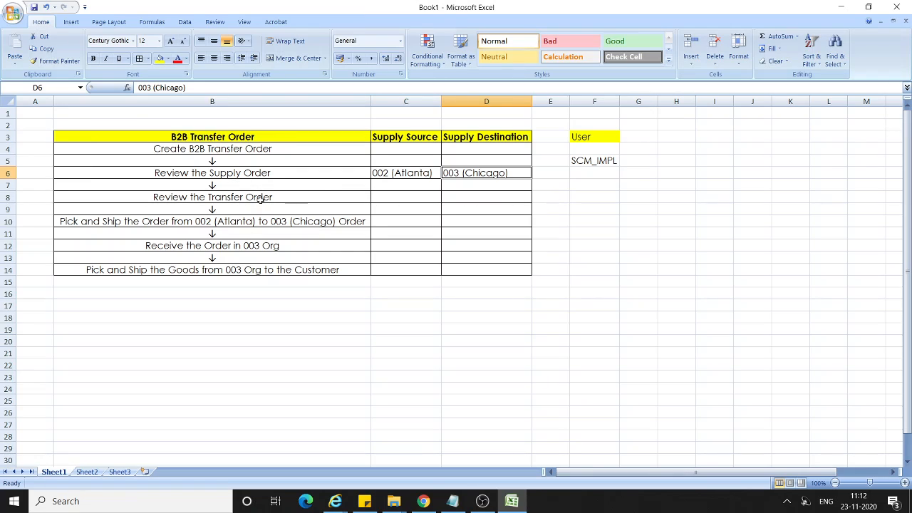
click(298, 200)
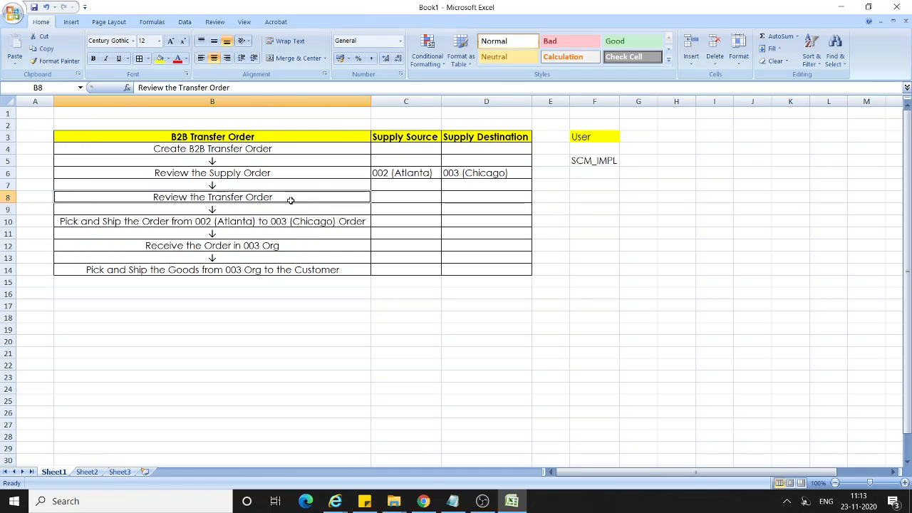
click(397, 173)
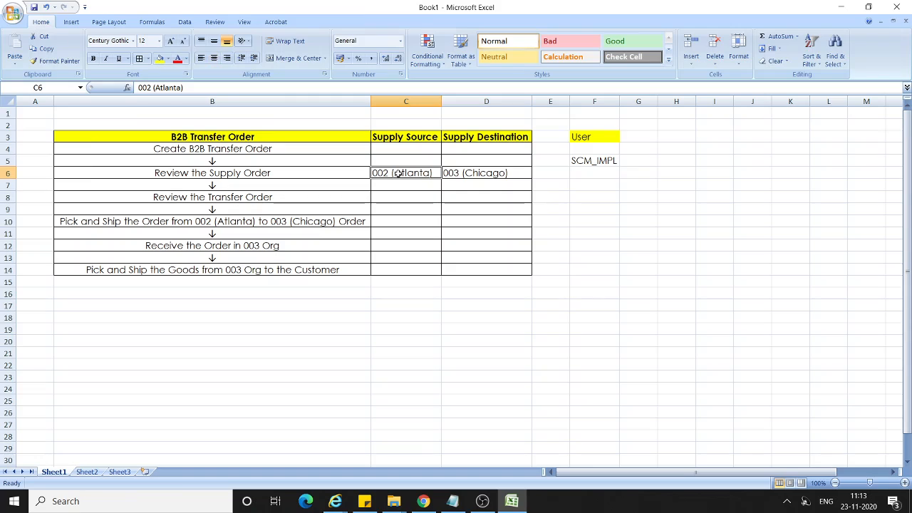
click(468, 176)
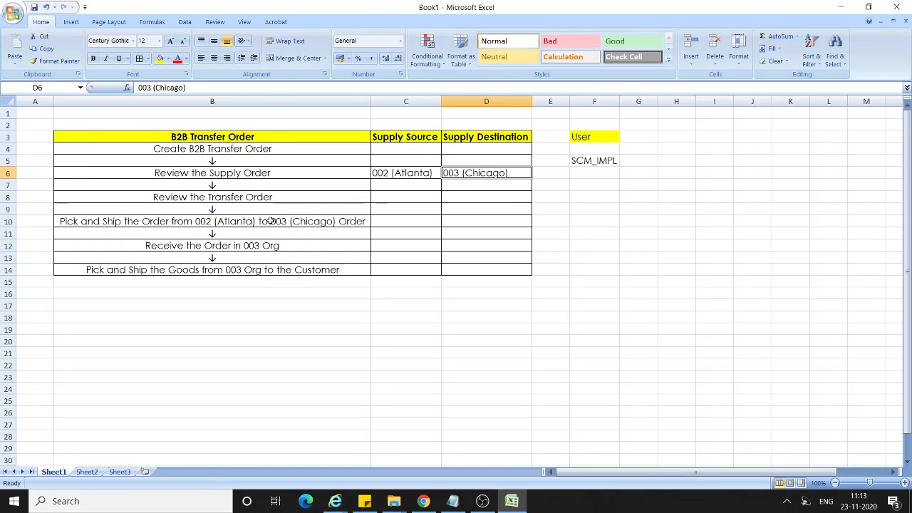
click(200, 244)
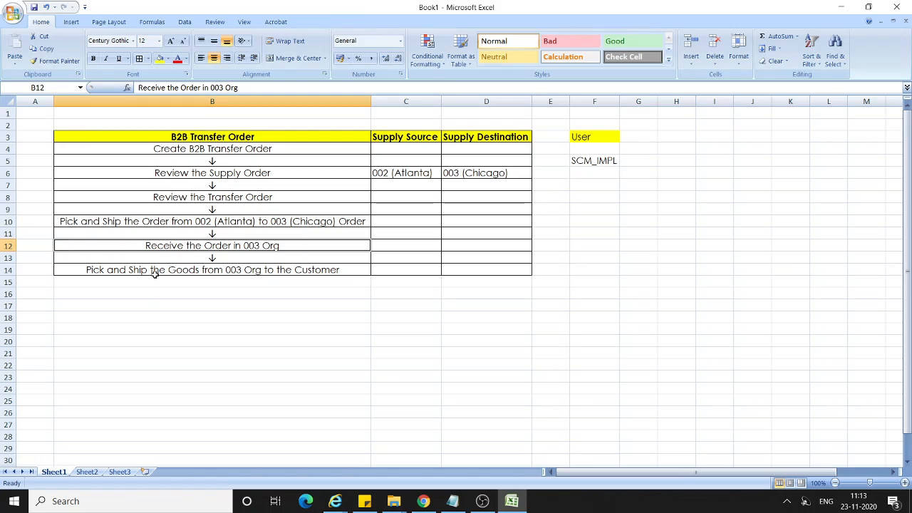
click(230, 272)
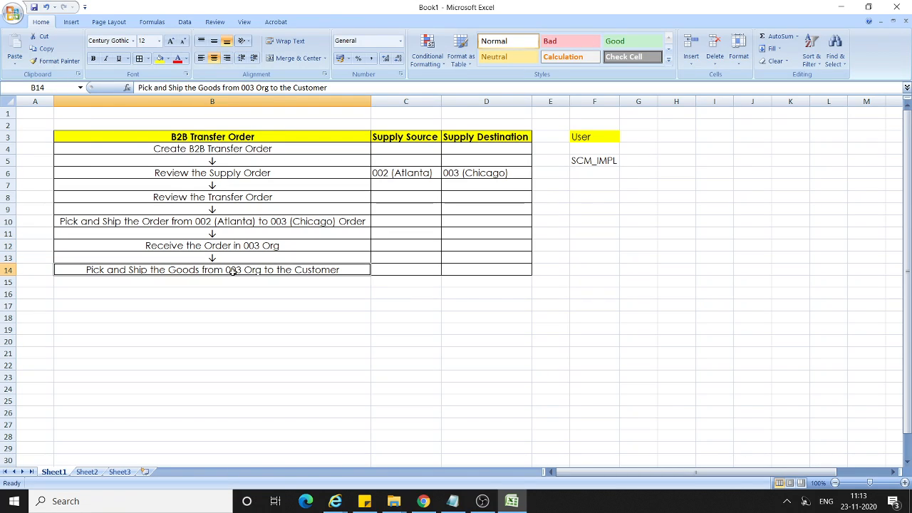
click(597, 164)
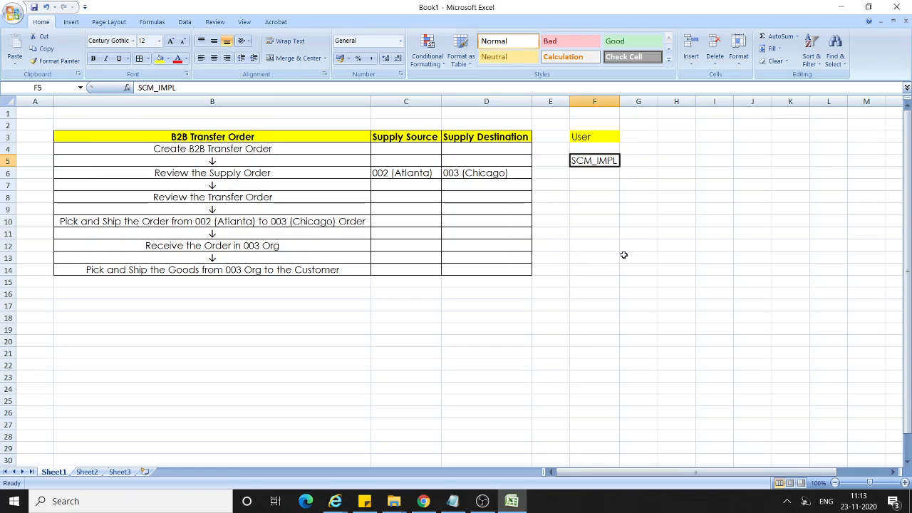
Switch to Oracle Fusion in Chrome and start a new sales order in Order Management.
click(424, 502)
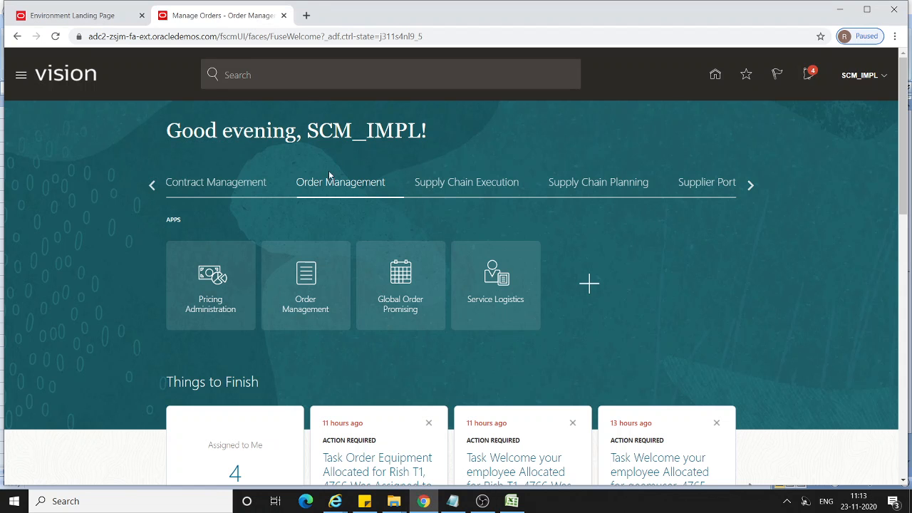
click(320, 308)
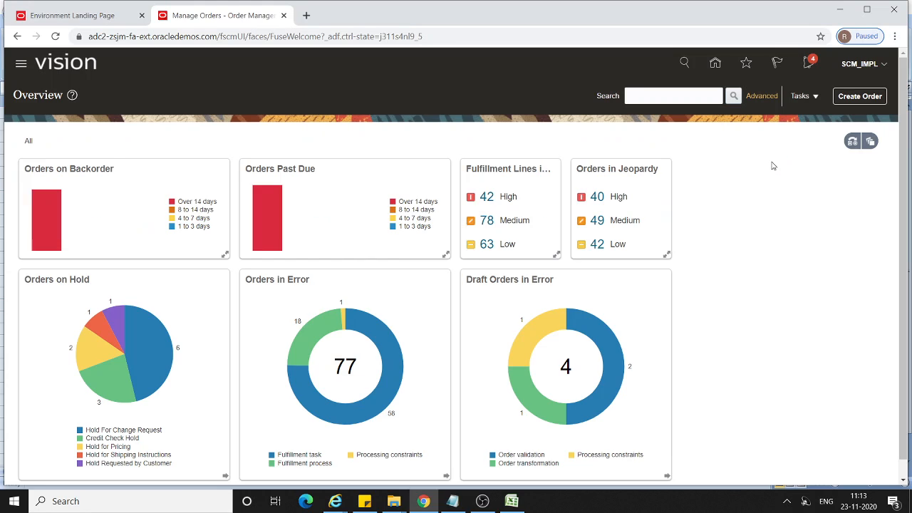
click(843, 99)
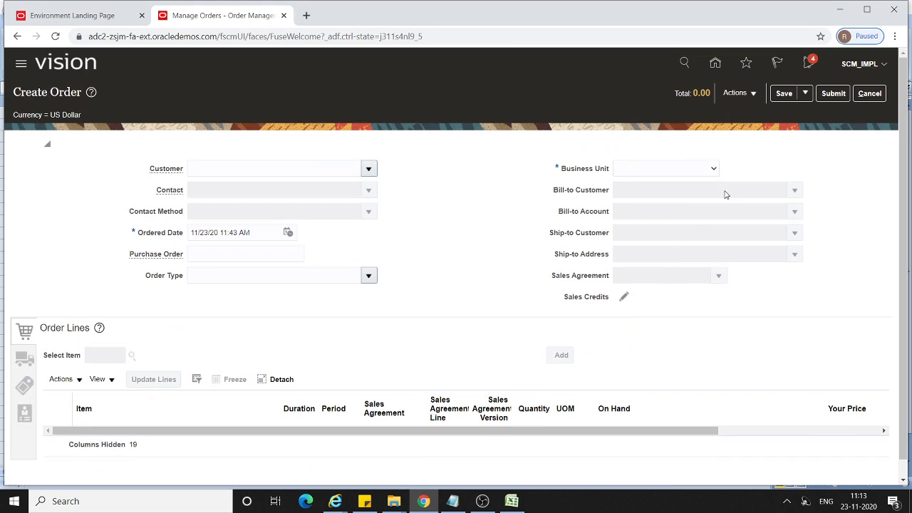
Set the order's business unit to US1 Business Unit and the customer to Computer Service and Rentals.
click(712, 169)
scroll(695, 260, down, 12)
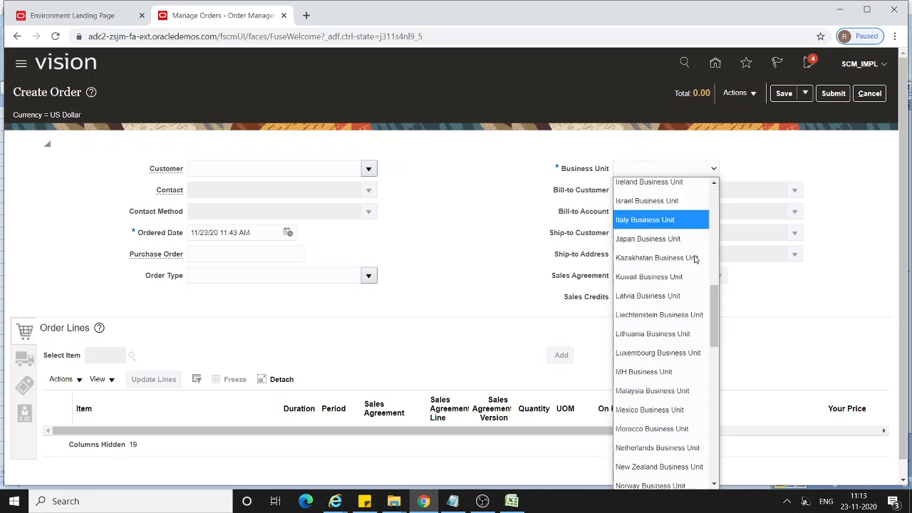
scroll(677, 311, down, 6)
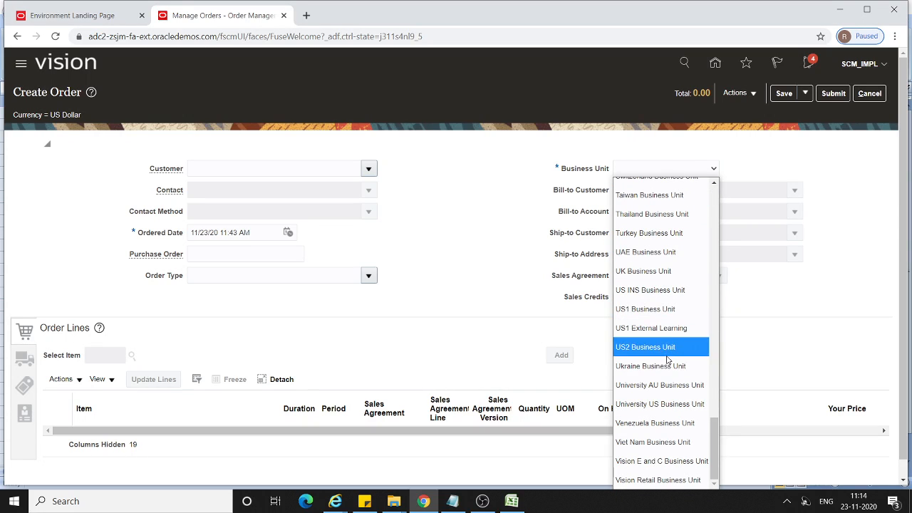
click(665, 309)
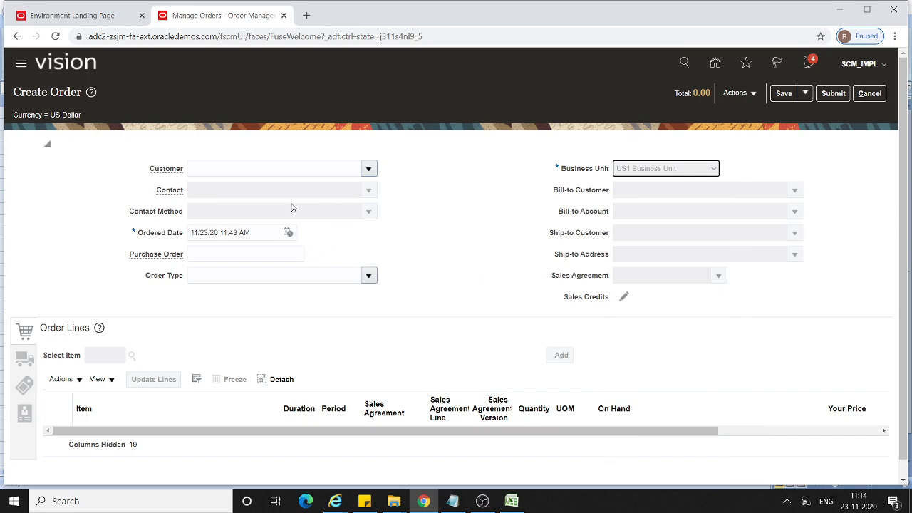
click(250, 169)
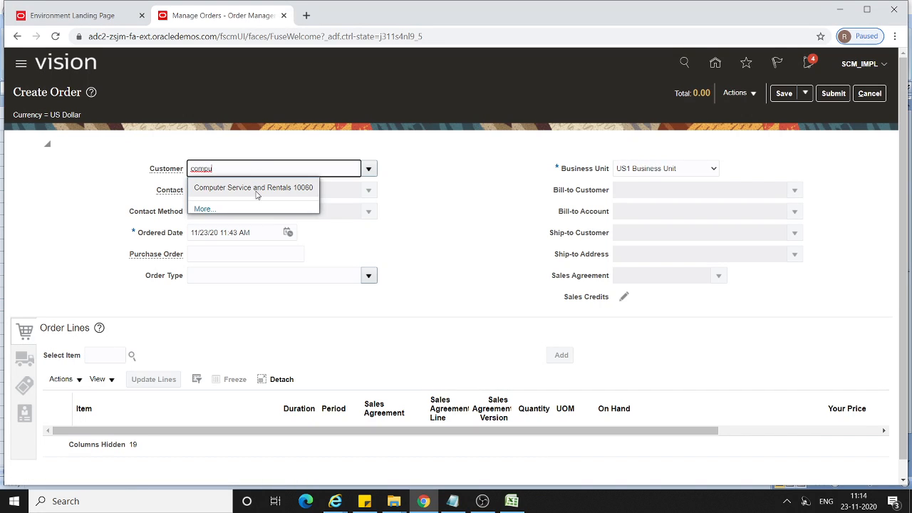
click(257, 188)
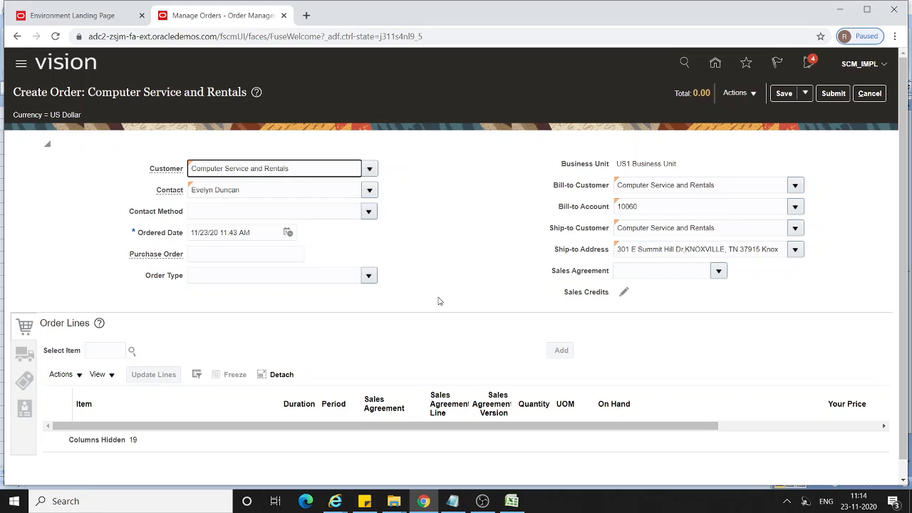
Copy the item number CM4751117 from the Notepad notes for use in the order's item selection.
scroll(447, 292, down, 1)
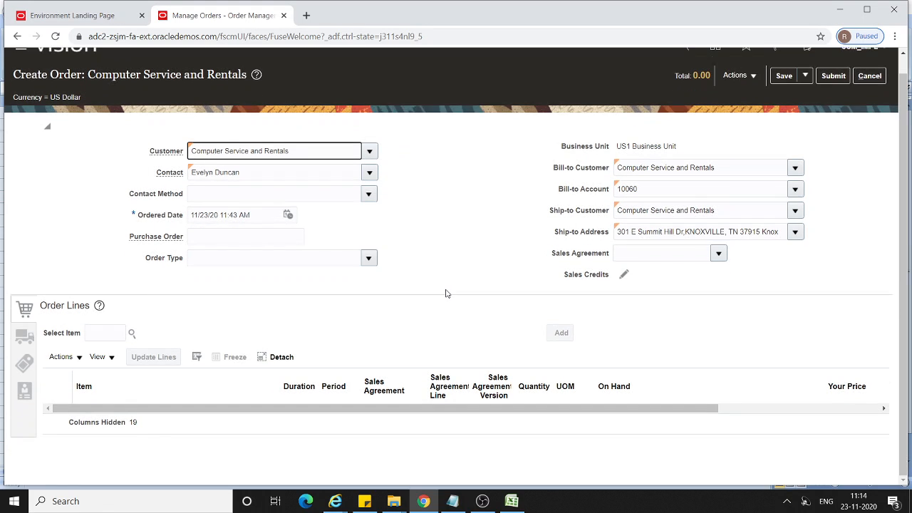
click(101, 332)
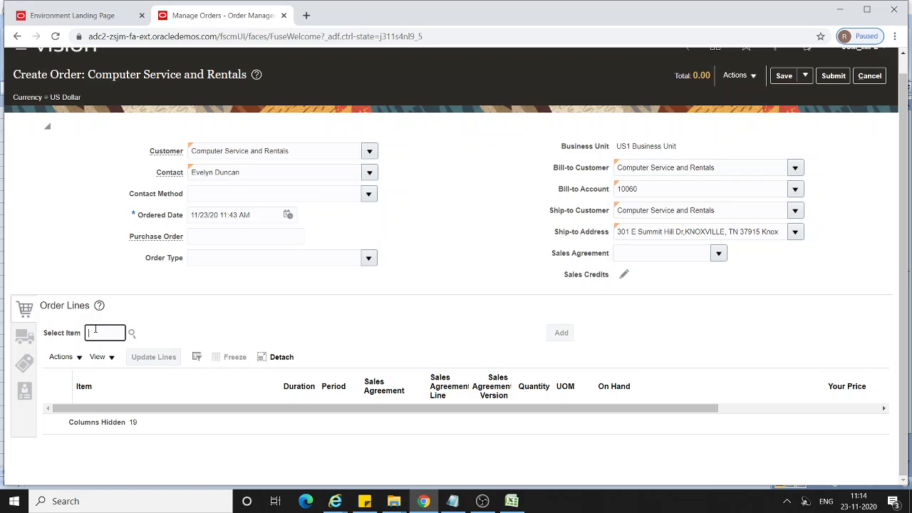
click(453, 501)
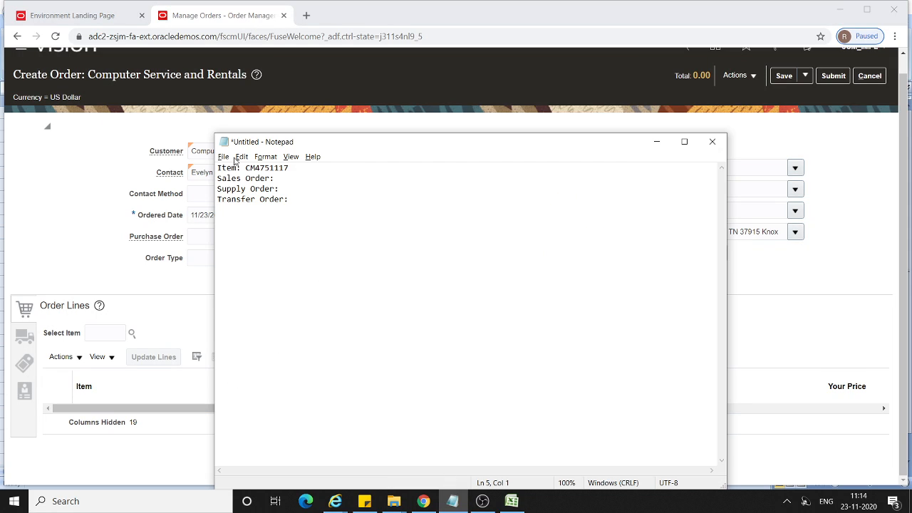
double_click(263, 166)
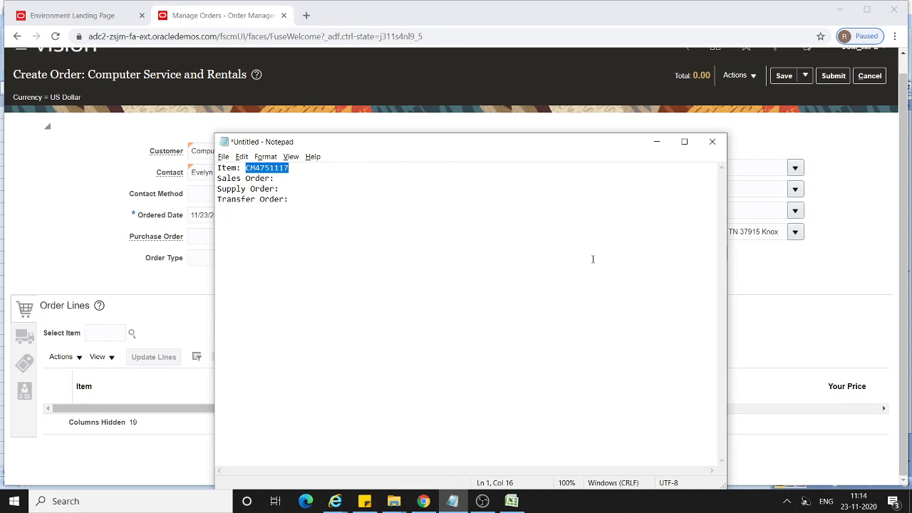
click(656, 141)
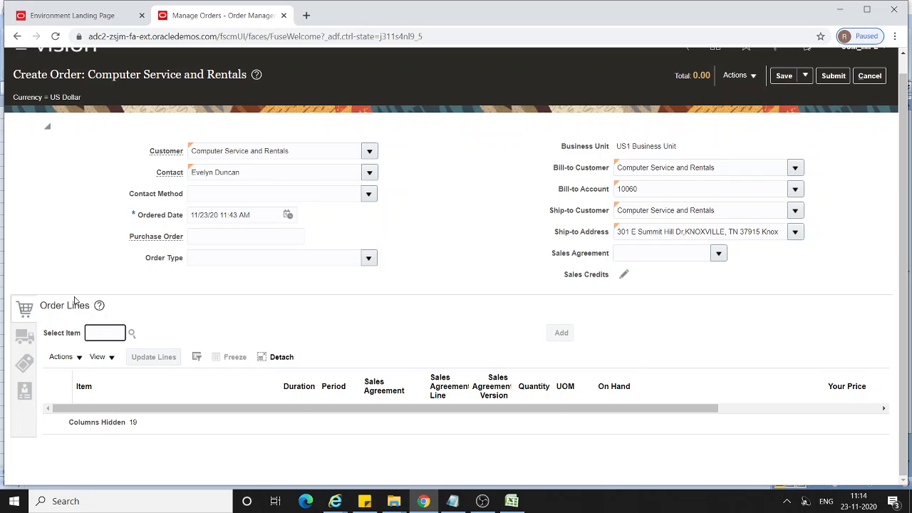
Look up item CM4751117 (Battery 3.8V/4000mAh) and add it to the order lines.
key(ctrl+v)
click(132, 333)
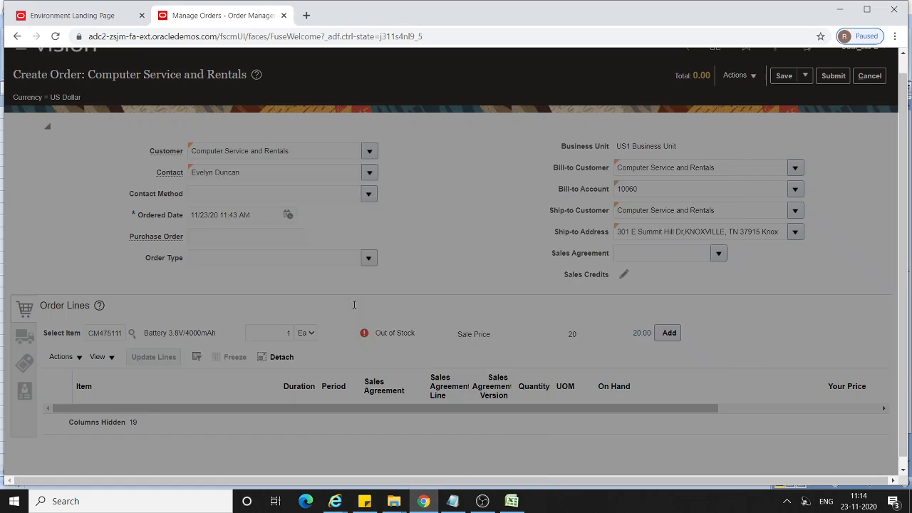
click(418, 300)
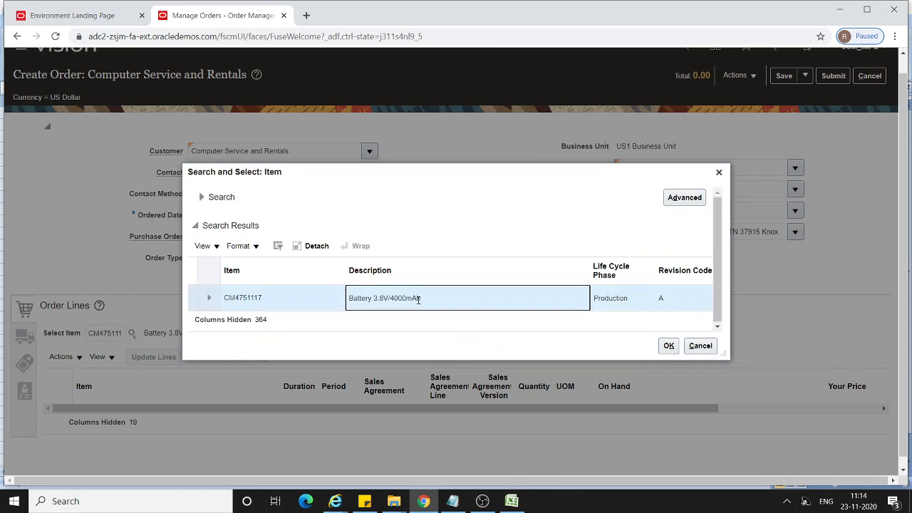
click(668, 346)
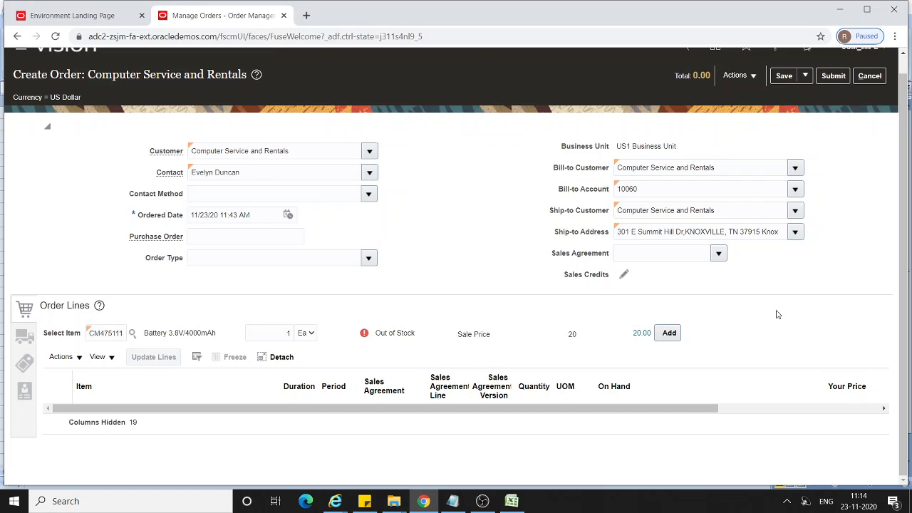
click(669, 332)
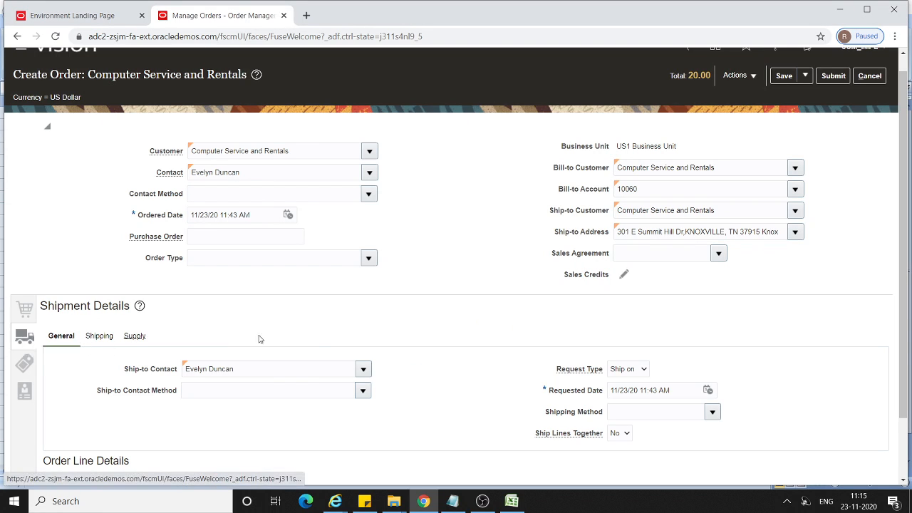
Set the requested date in the general shipment details to 11/26/20 11:43 AM and save the order.
scroll(659, 390, down, 1)
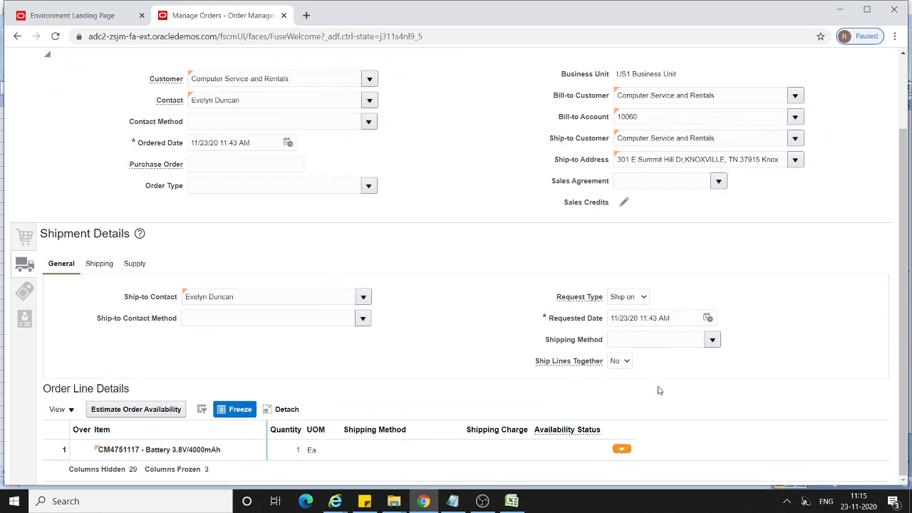
click(698, 320)
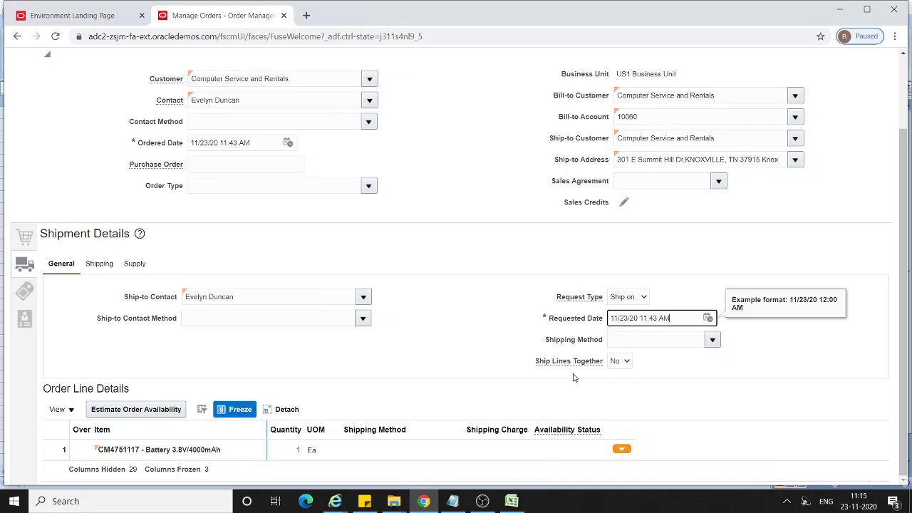
click(707, 318)
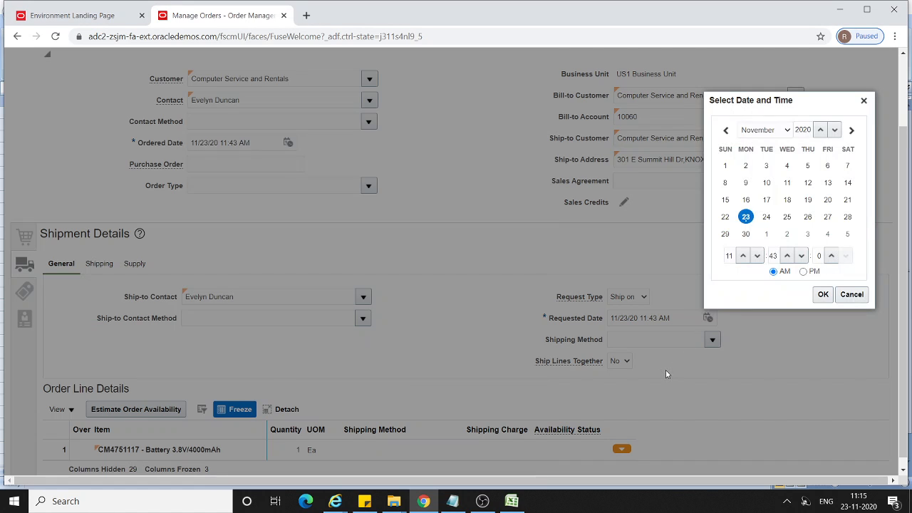
click(807, 217)
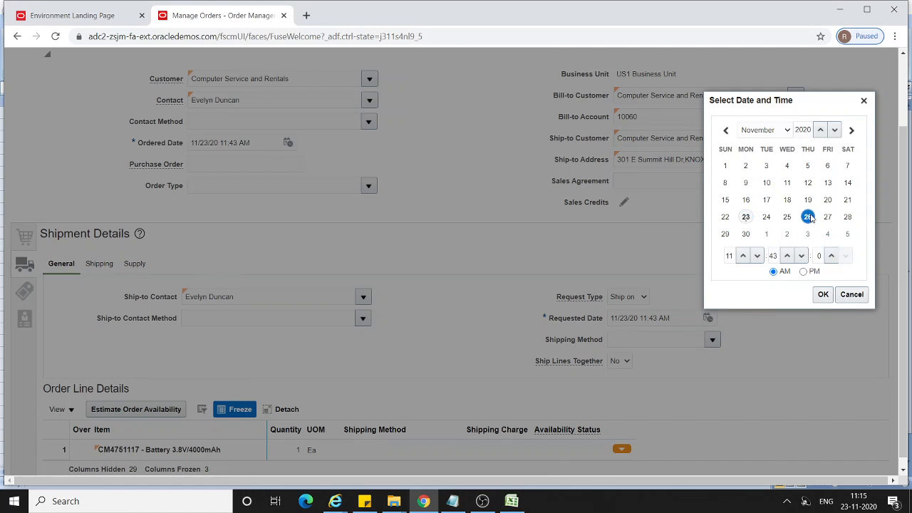
click(823, 294)
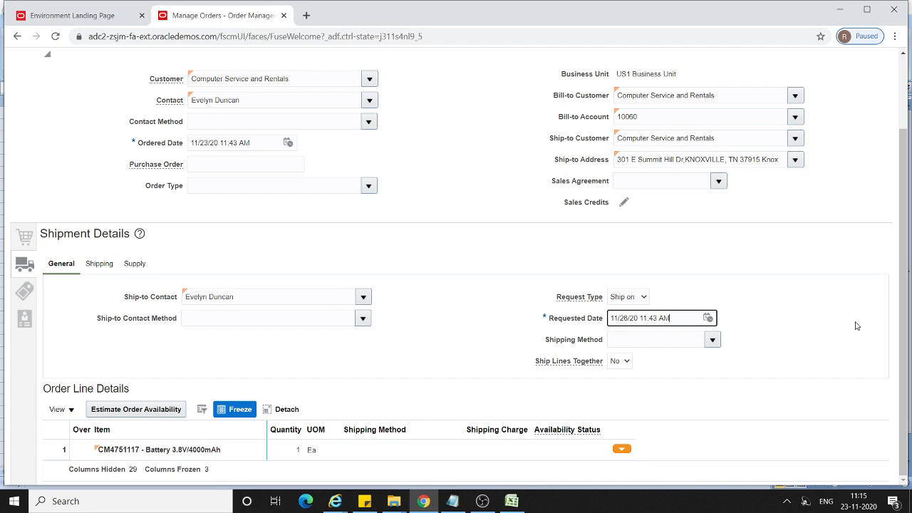
scroll(359, 430, up, 2)
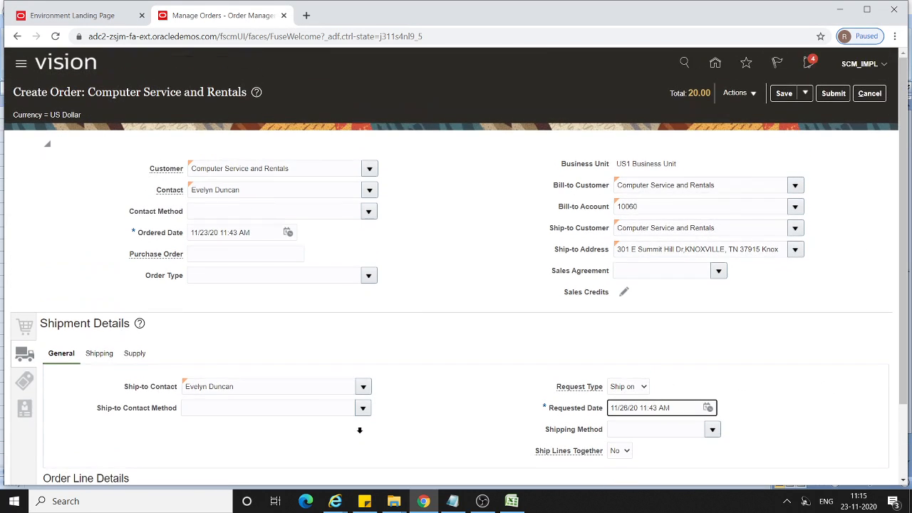
click(783, 94)
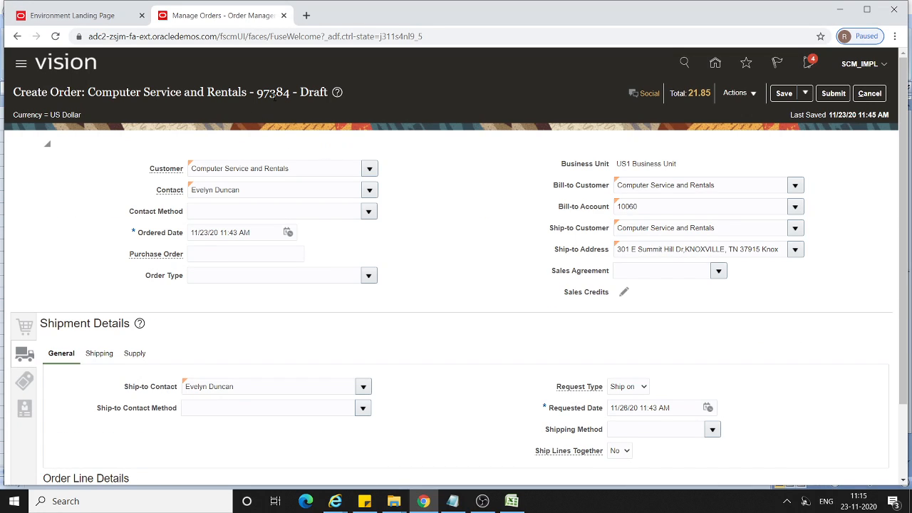
Copy the sales order number from the draft order's heading, and validate and submit the order.
double_click(273, 92)
key(ctrl+c)
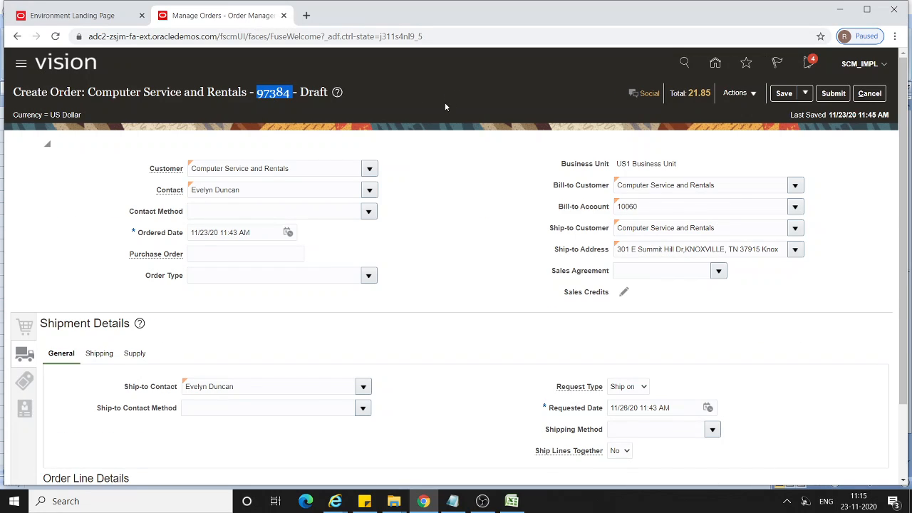
click(752, 93)
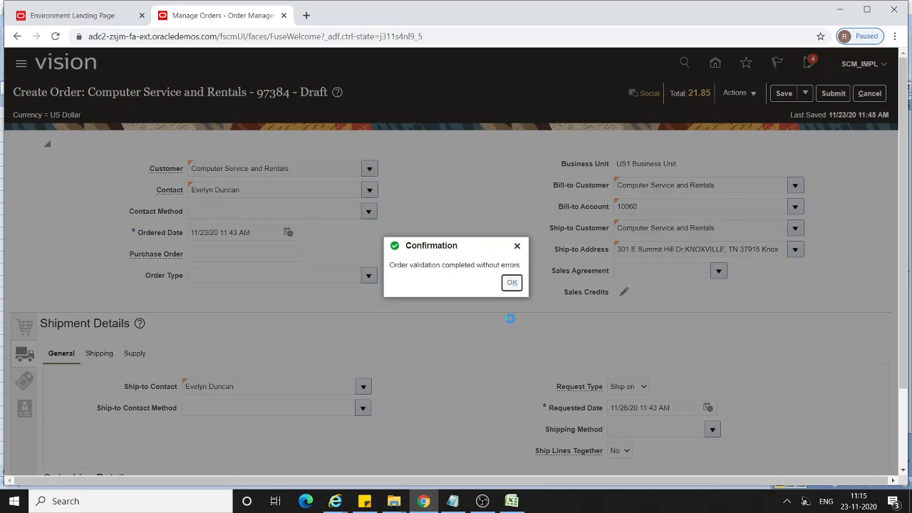
click(512, 283)
click(834, 94)
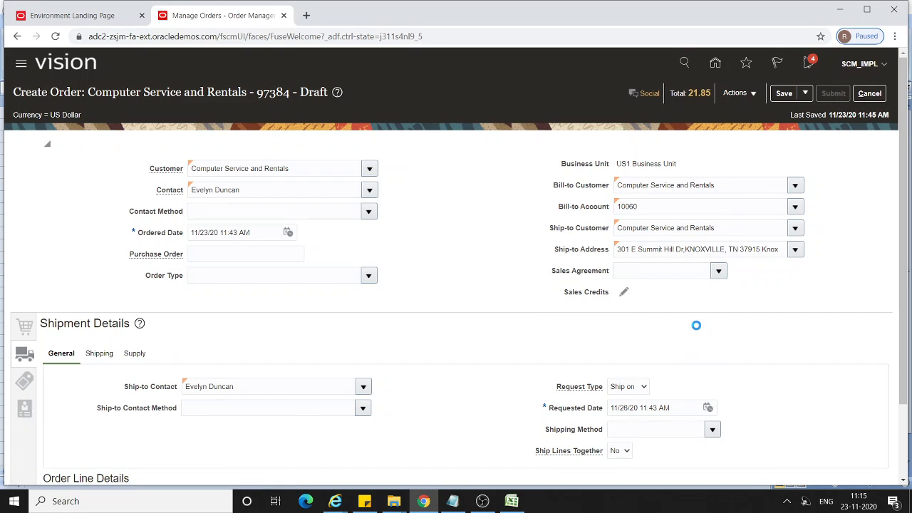
Record the copied number on the Sales Order line of the Notepad notes and acknowledge the order submission.
click(452, 501)
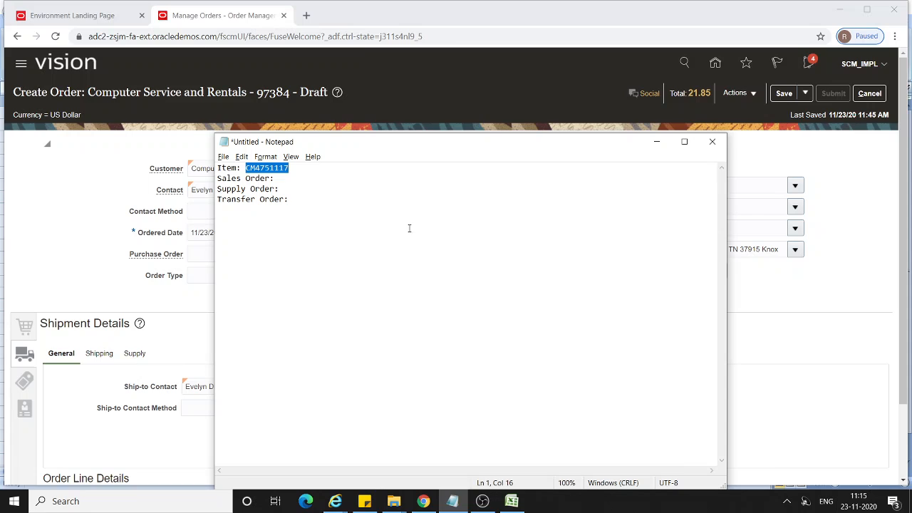
click(308, 178)
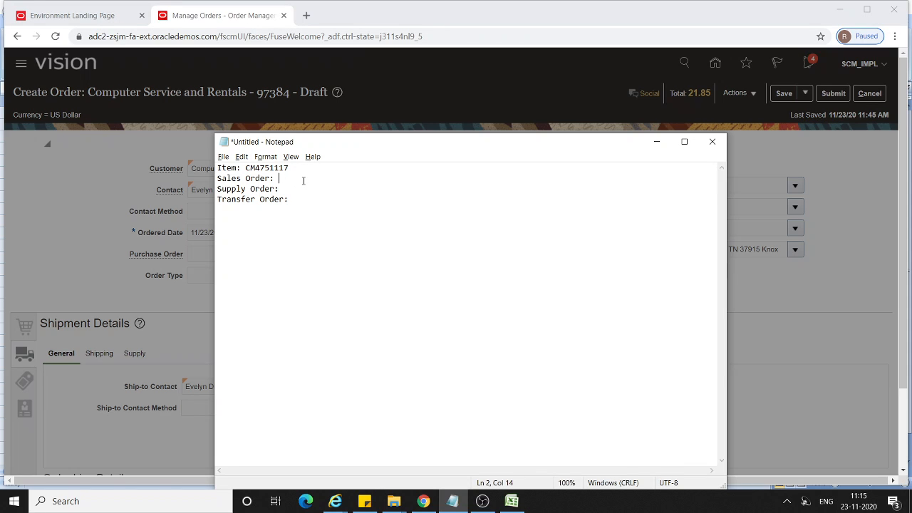
key(ctrl+v)
click(656, 141)
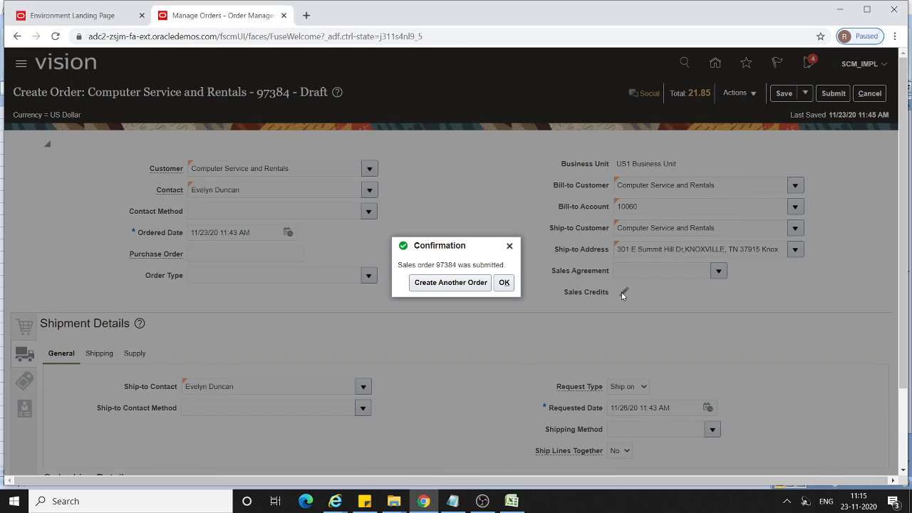
click(506, 283)
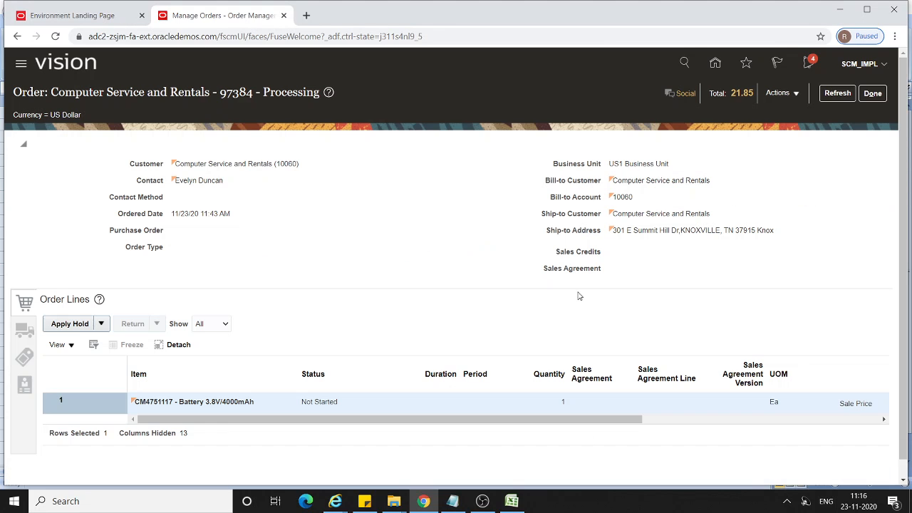
Switch the submitted order to the fulfillment view and show the fulfillment lines of order line 1.
click(798, 95)
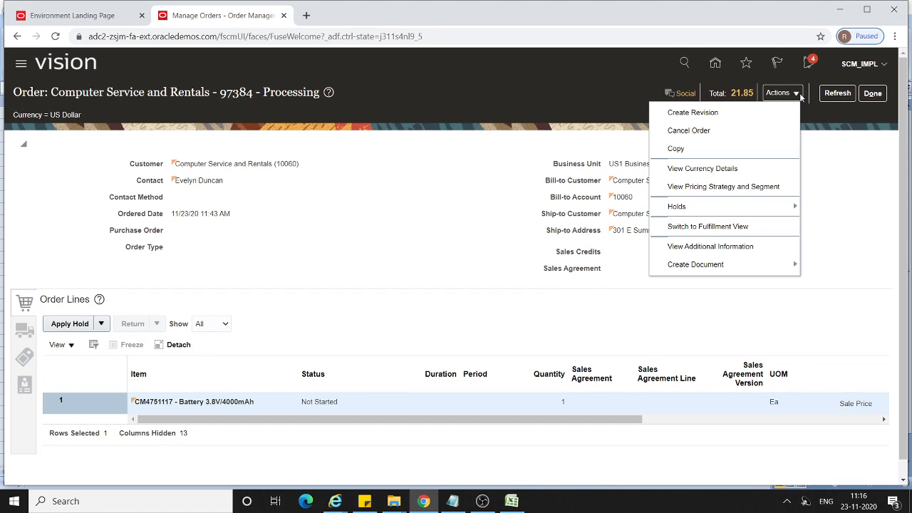
click(727, 226)
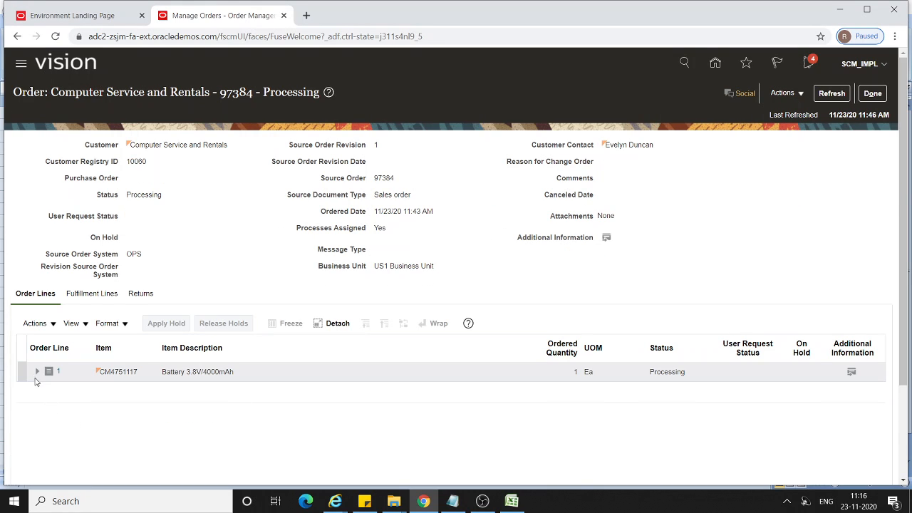
click(27, 372)
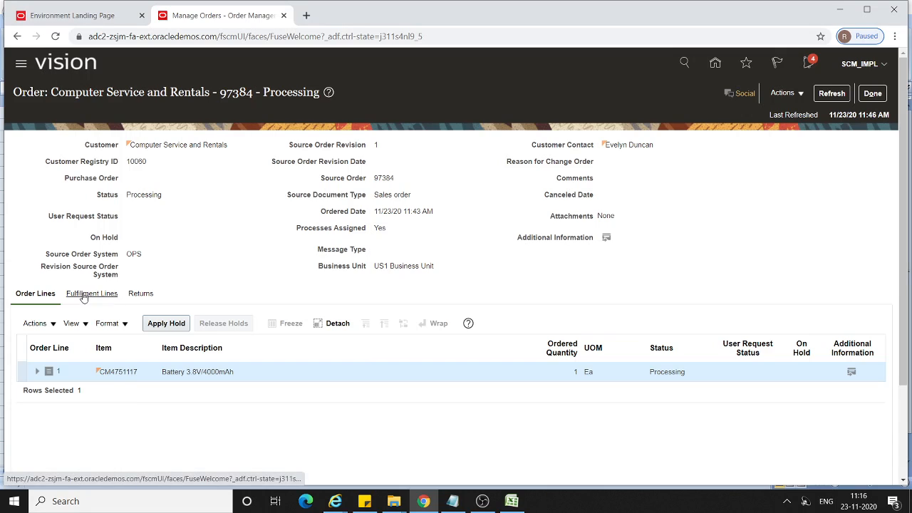
click(83, 294)
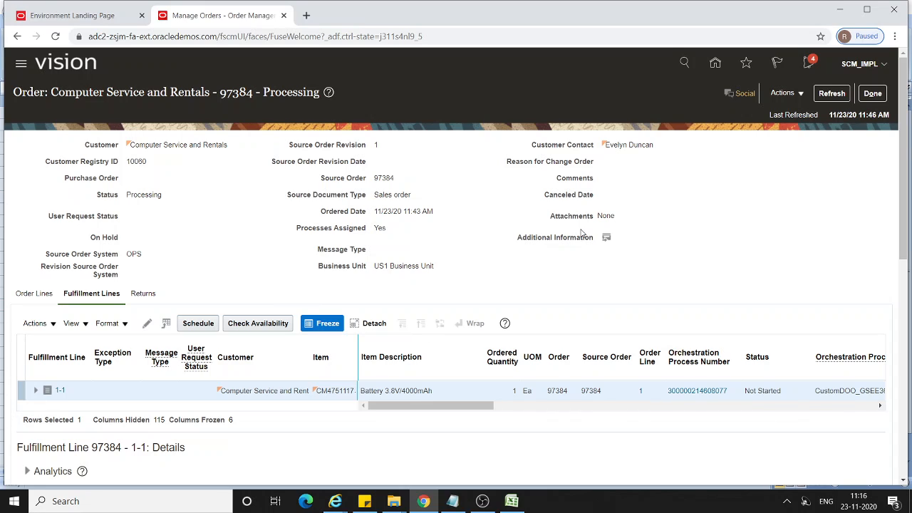
Refresh the order and check the fulfillment line's status, warehouse and supply details.
click(832, 93)
click(831, 94)
drag(474, 406, 531, 405)
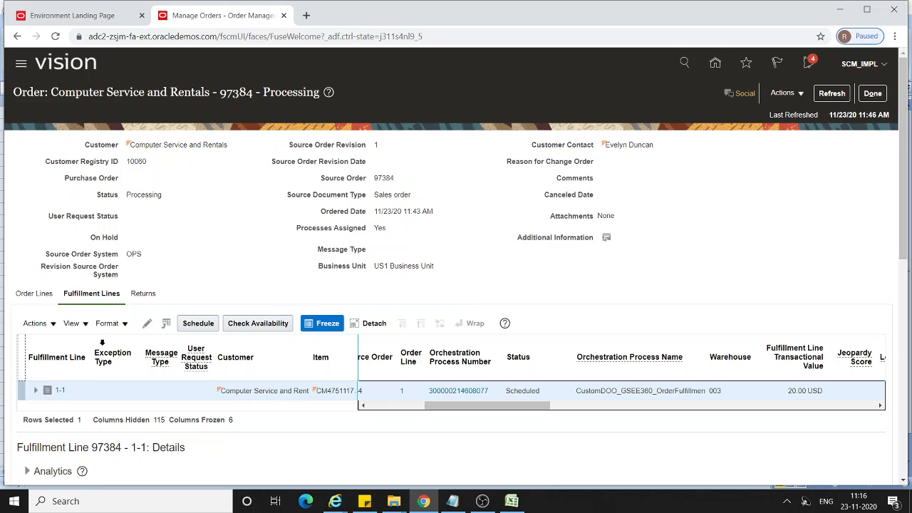
scroll(300, 357, down, 3)
scroll(250, 271, down, 5)
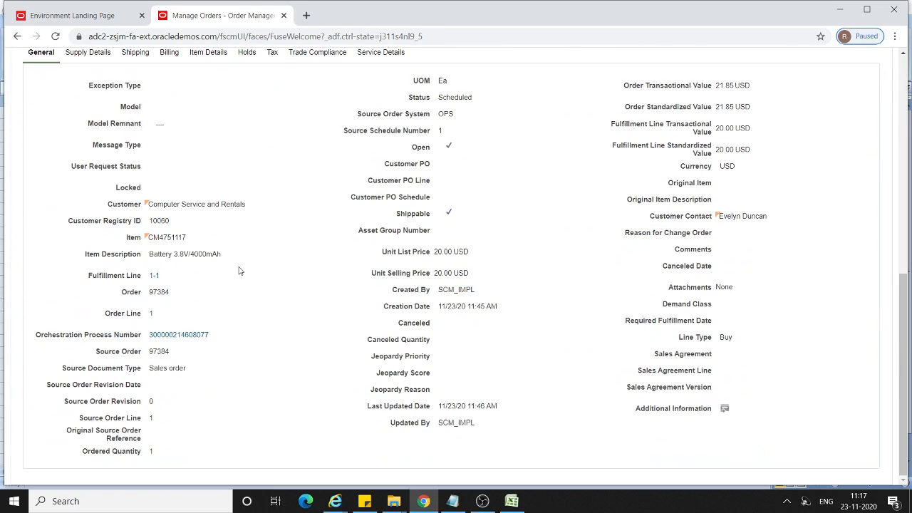
scroll(239, 271, up, 4)
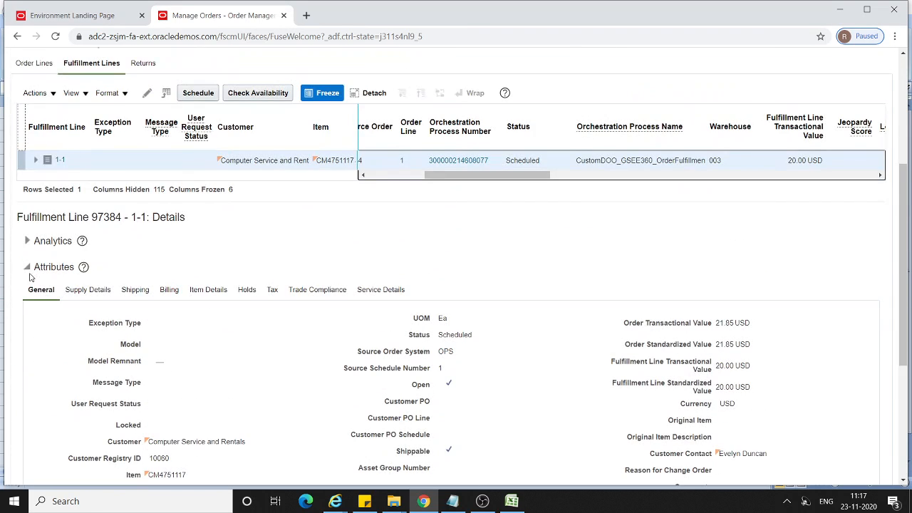
click(82, 290)
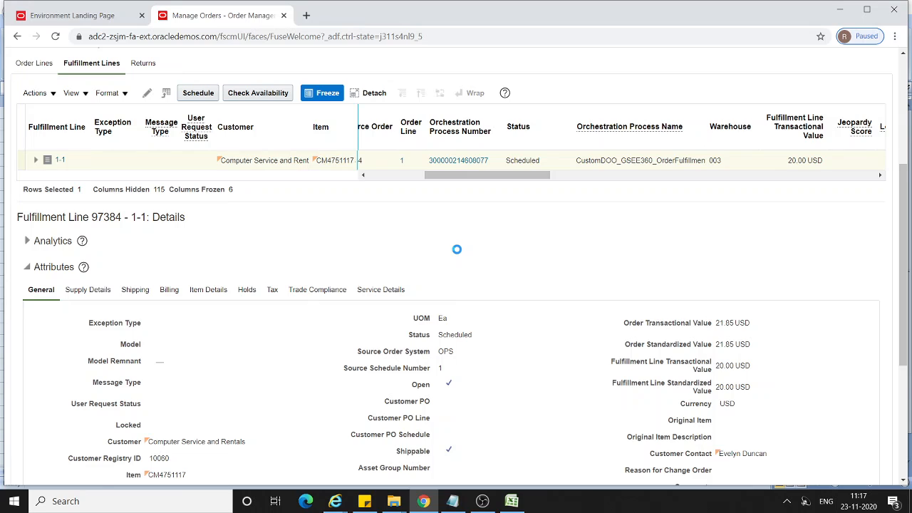
scroll(456, 253, down, 3)
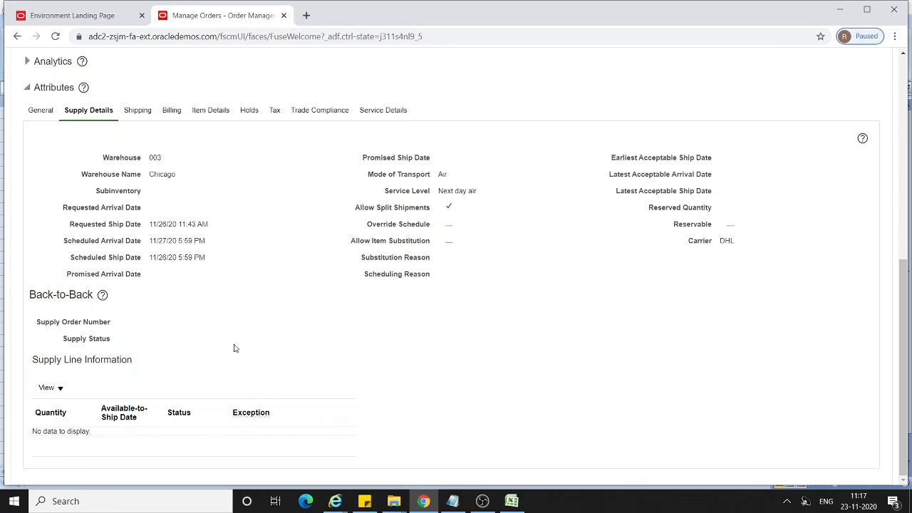
scroll(235, 348, up, 6)
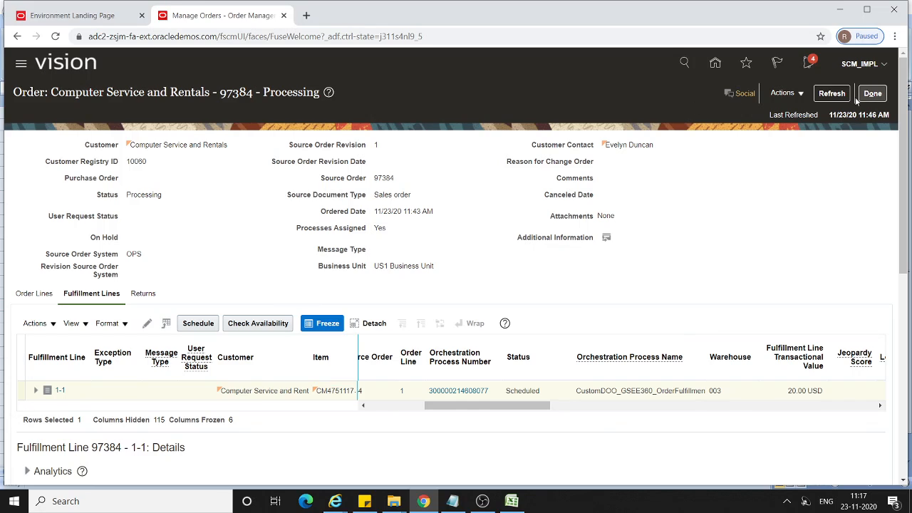
Keep refreshing the order until its back-to-back section in the supply details shows a supply order number.
click(831, 93)
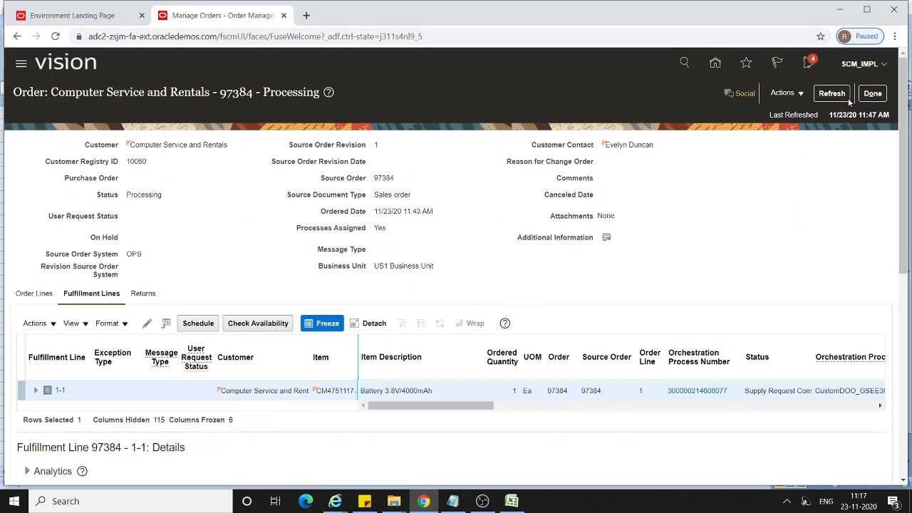
click(832, 94)
click(831, 93)
drag(903, 228, 880, 95)
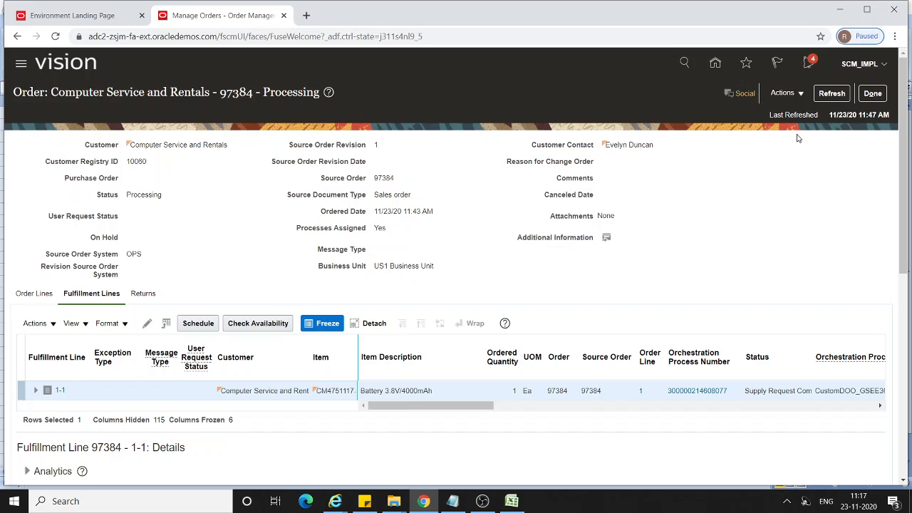
click(831, 94)
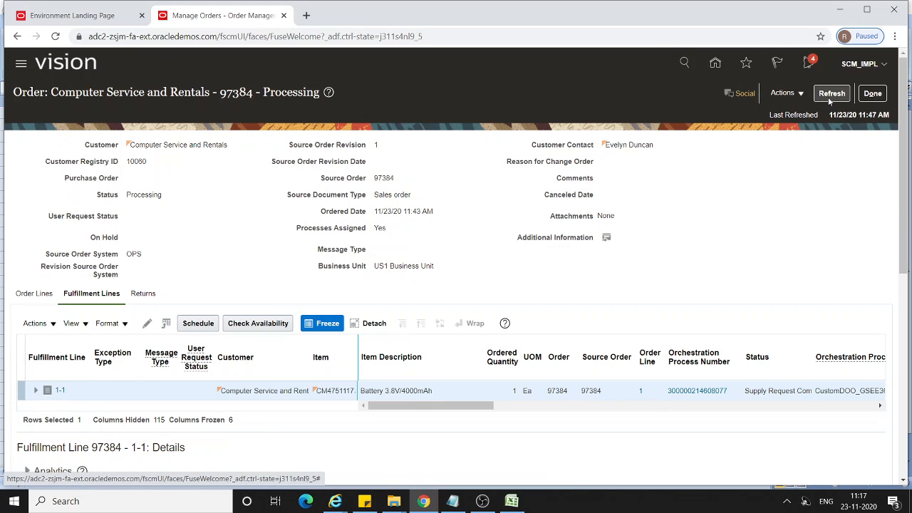
scroll(827, 121, down, 6)
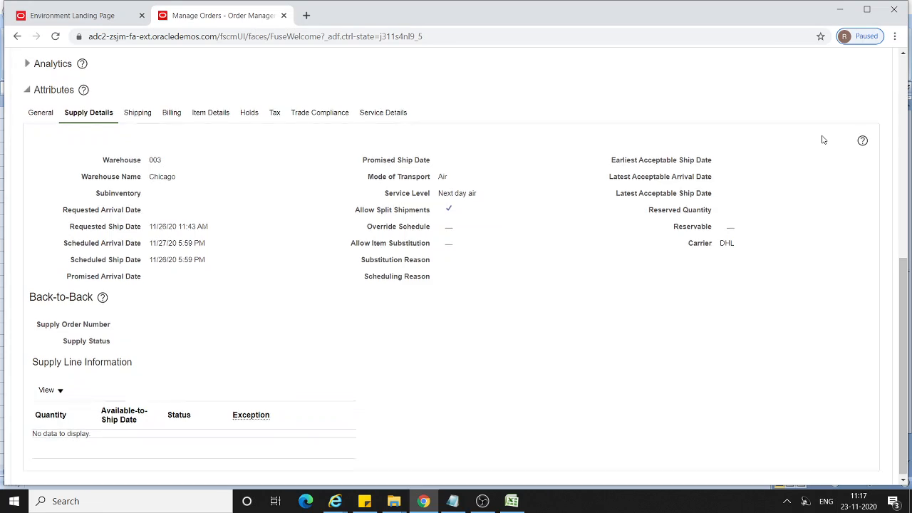
scroll(821, 137, up, 6)
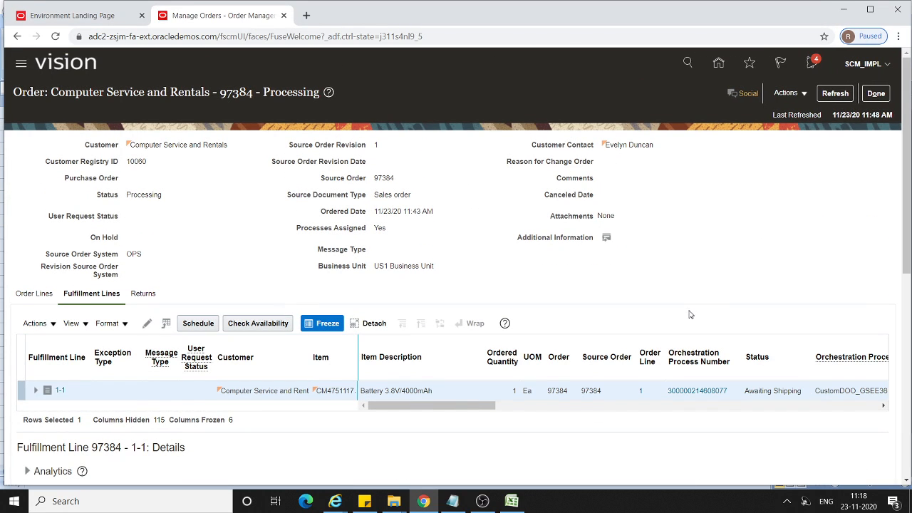
scroll(685, 313, down, 6)
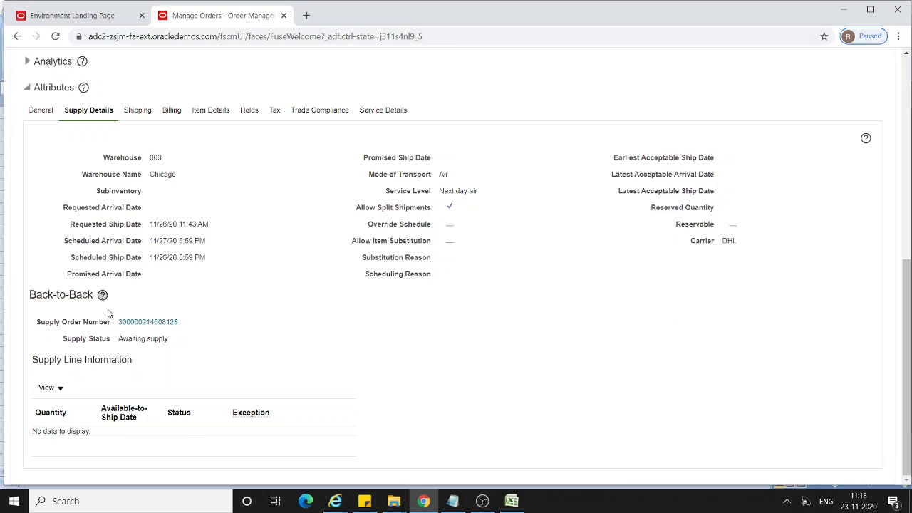
Open the back-to-back supply order and review the orchestration plan and transfer document of supply line 1.1.
click(146, 322)
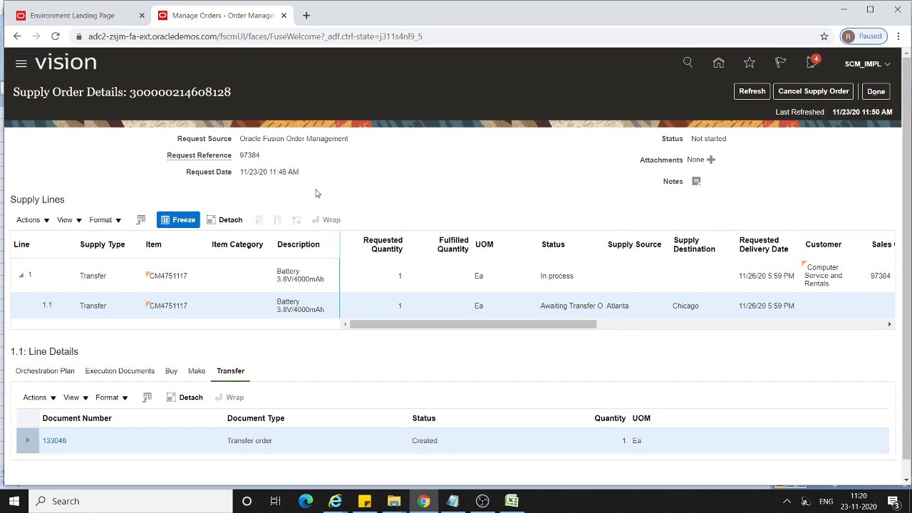
click(29, 308)
click(46, 372)
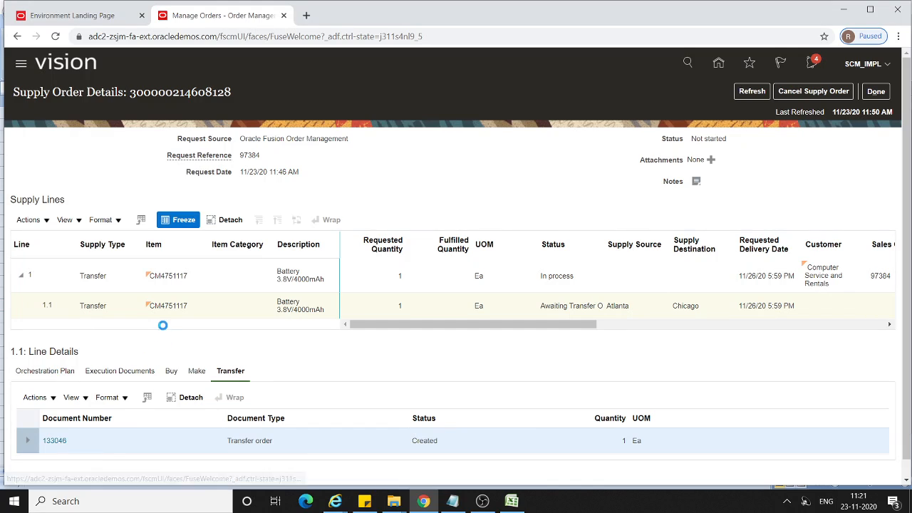
scroll(162, 330, down, 1)
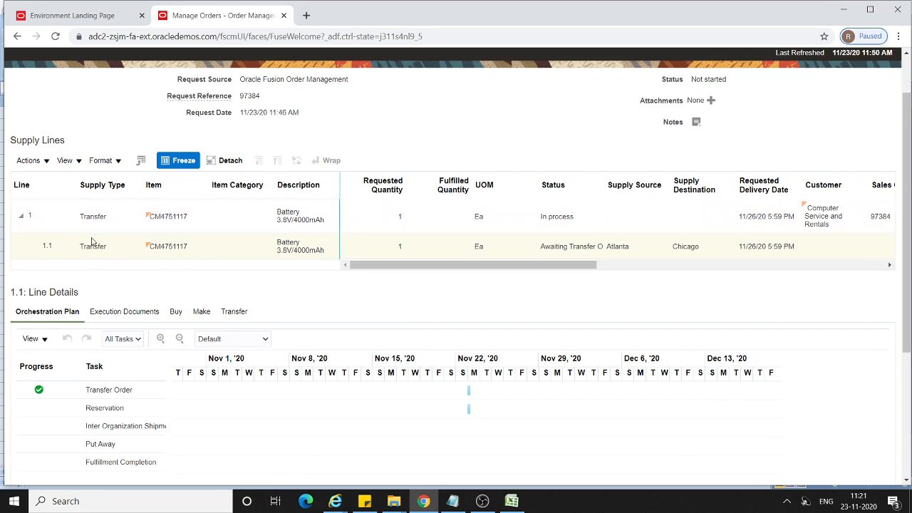
click(241, 317)
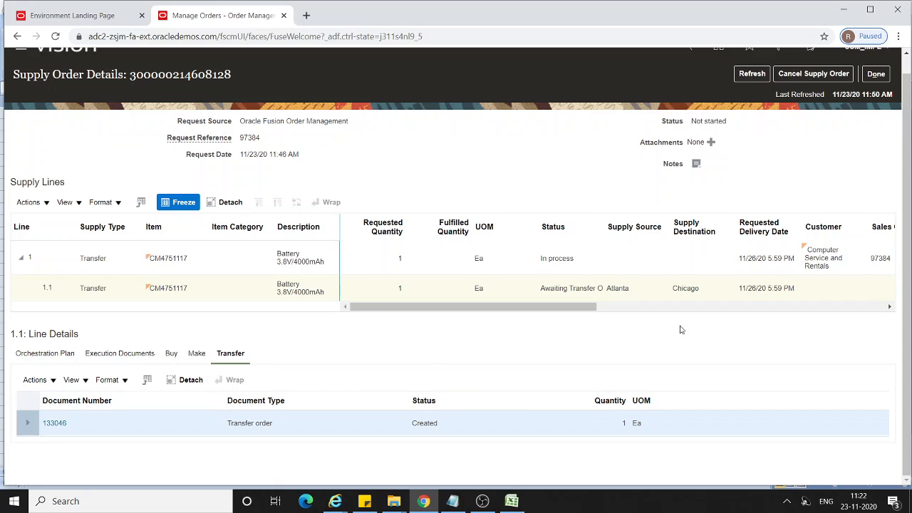
Copy the transfer order's document number from supply line 1.1 to the Transfer Order line of the Notepad notes.
drag(74, 429, 41, 426)
key(ctrl+c)
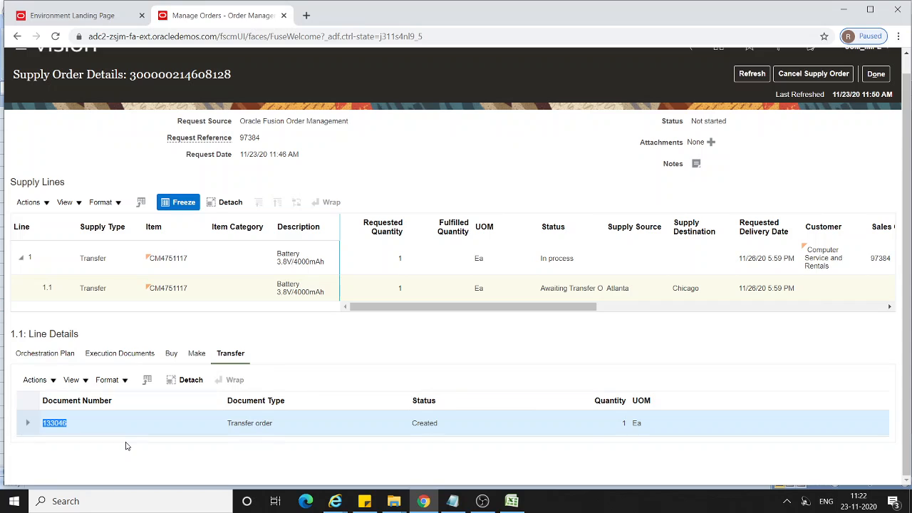
click(453, 501)
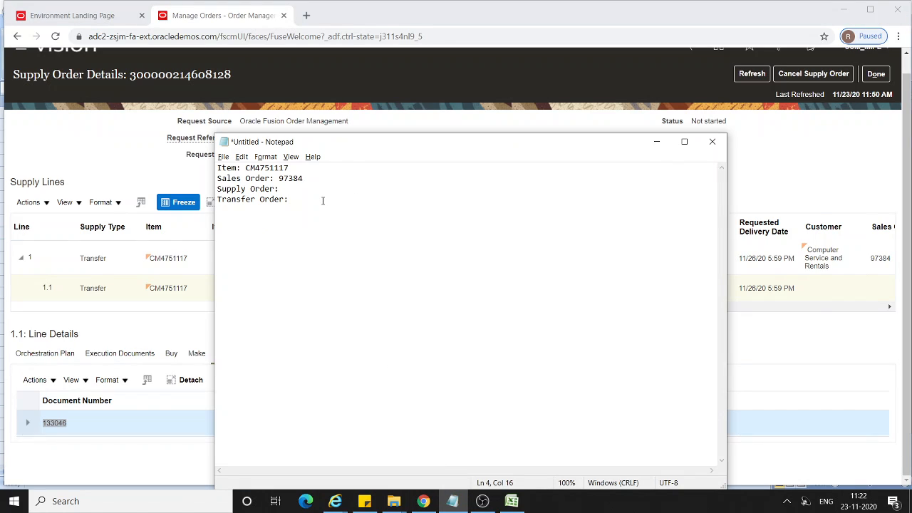
key(ctrl+v)
click(656, 141)
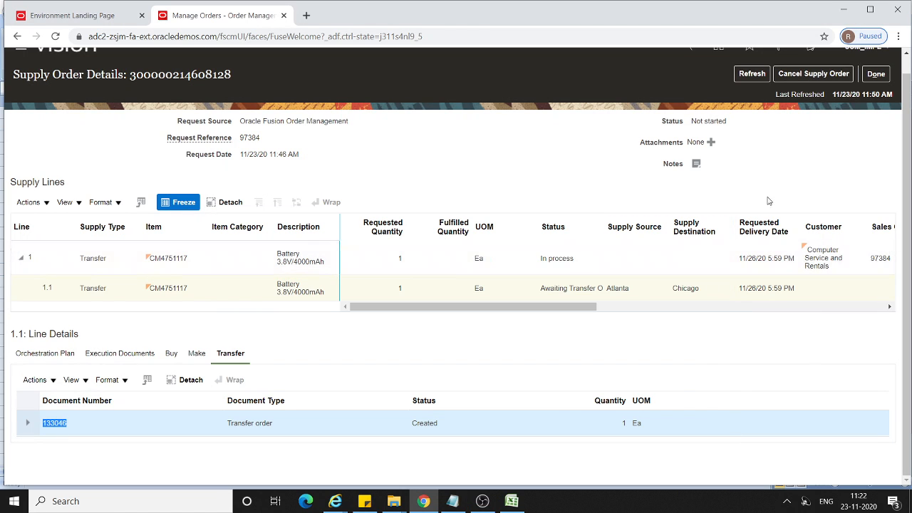
scroll(793, 184, up, 1)
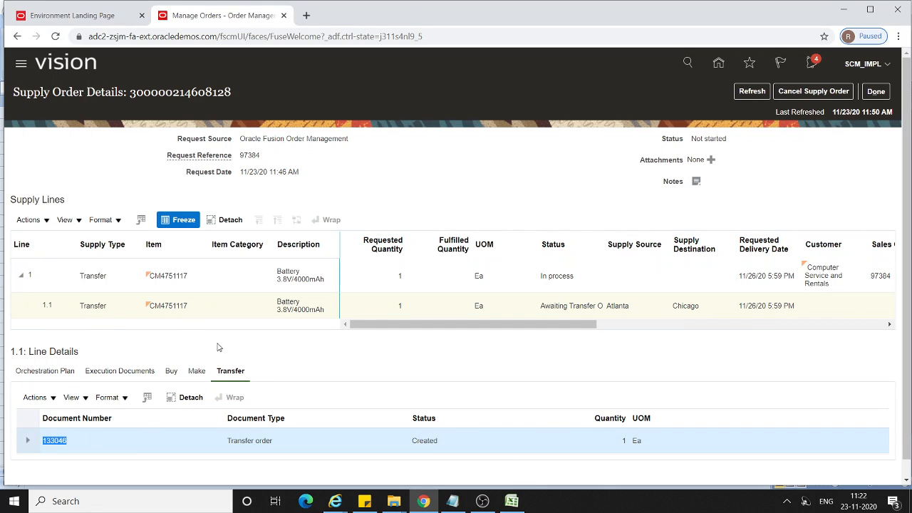
Check the supply order and transfer order review stages in the Excel process sheet, and return to the Environment Landing Page in Chrome.
click(512, 501)
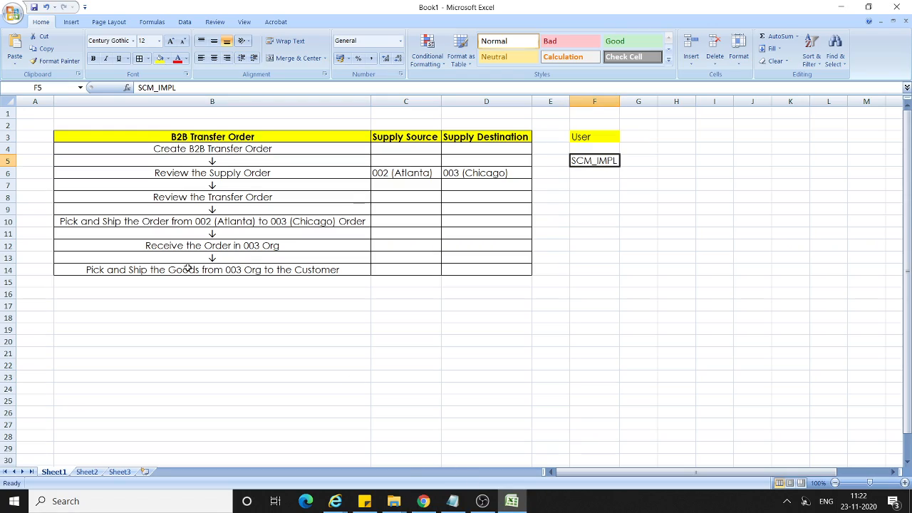
click(213, 169)
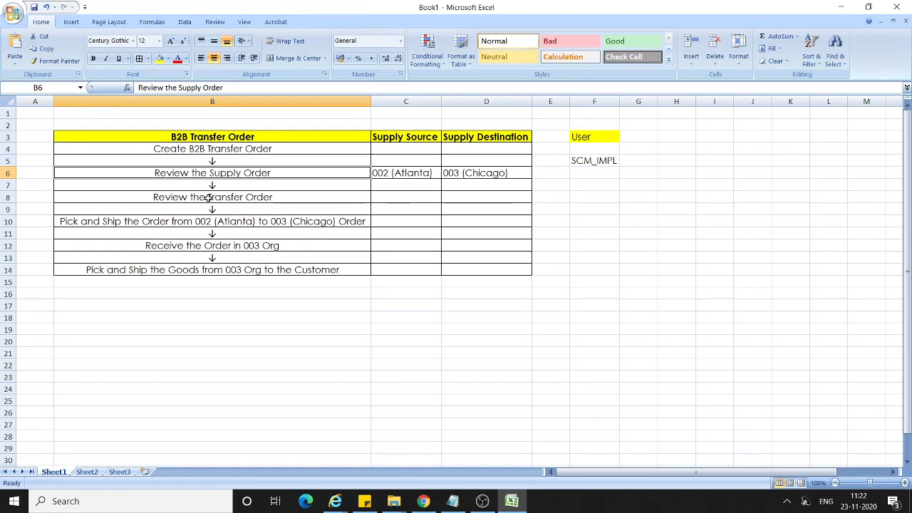
click(207, 197)
click(842, 6)
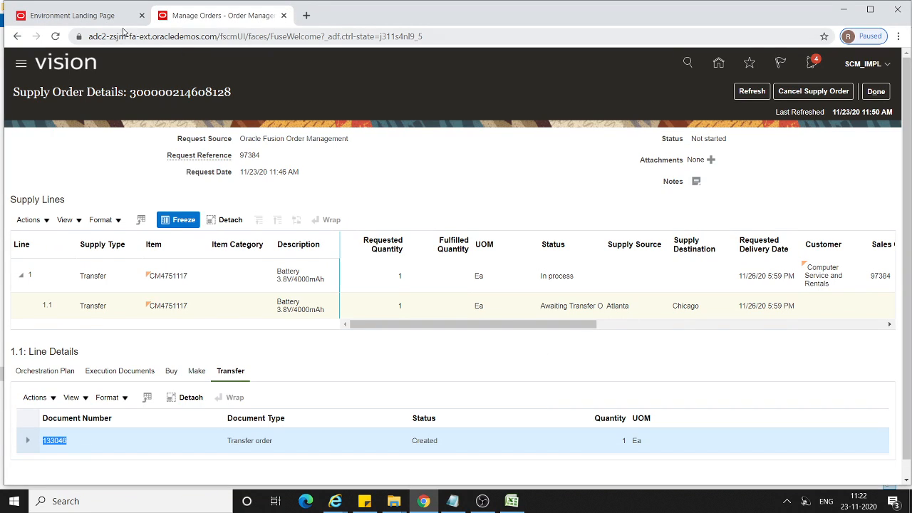
click(102, 15)
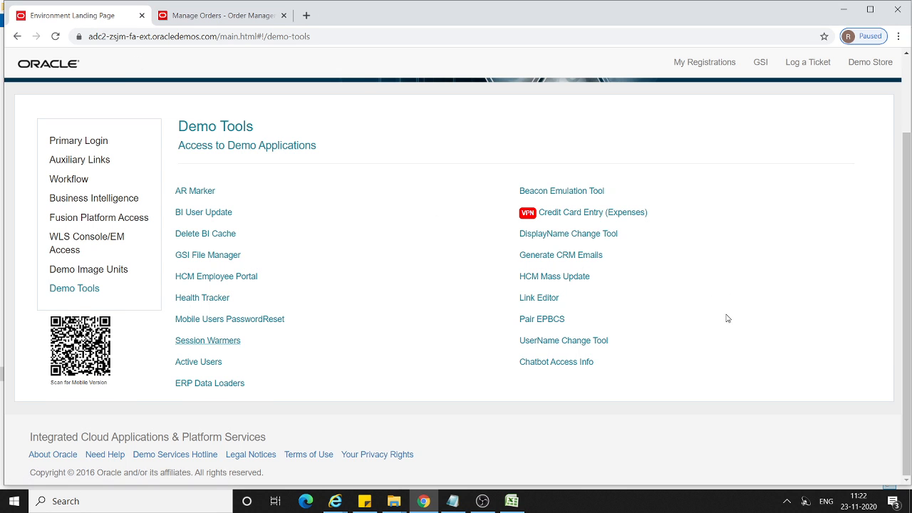
Open the ERP and SCM Cloud application from the primary login and go to Inventory Management under Supply Chain Execution.
scroll(727, 318, up, 2)
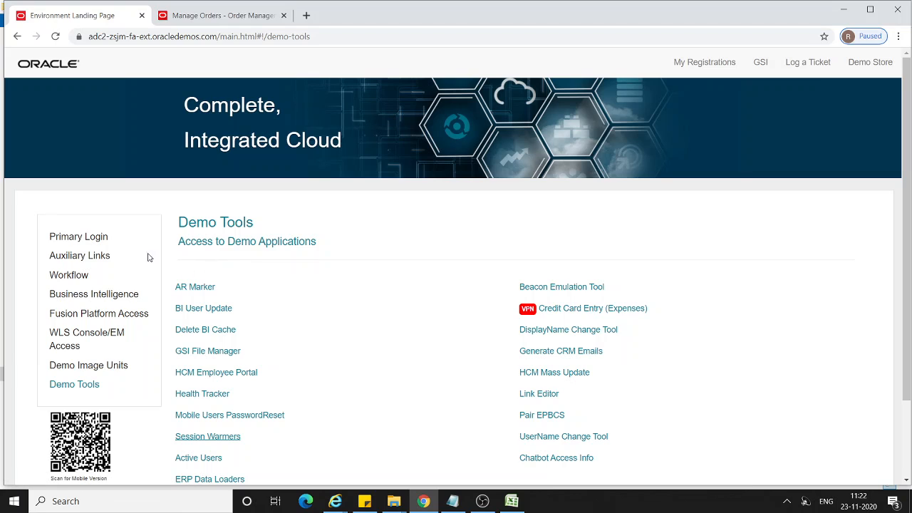
click(100, 237)
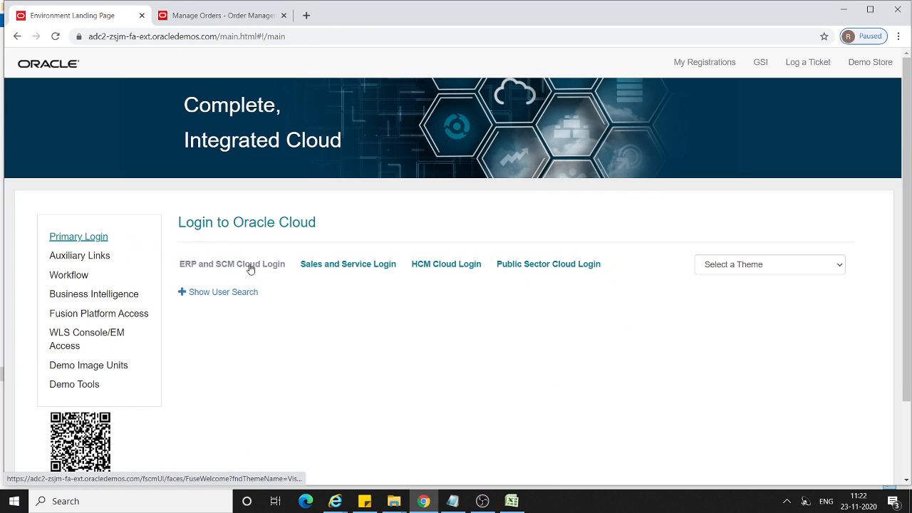
click(250, 265)
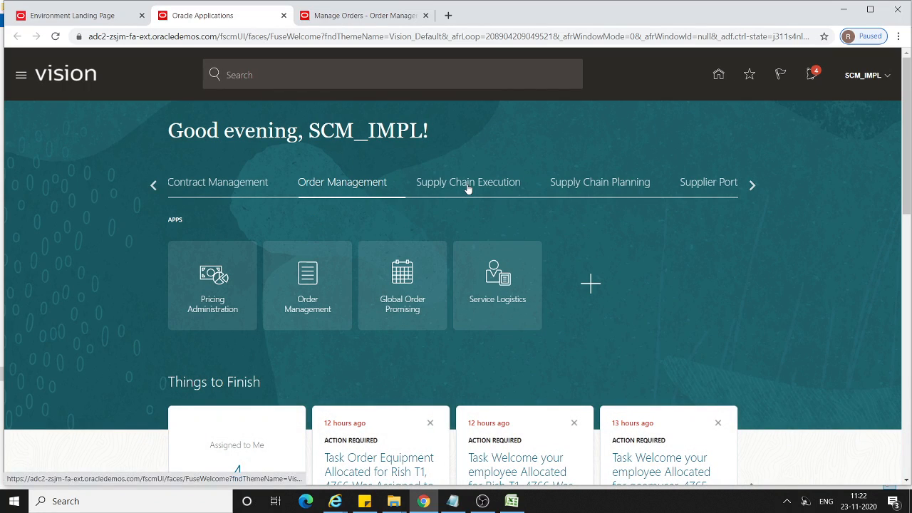
click(467, 186)
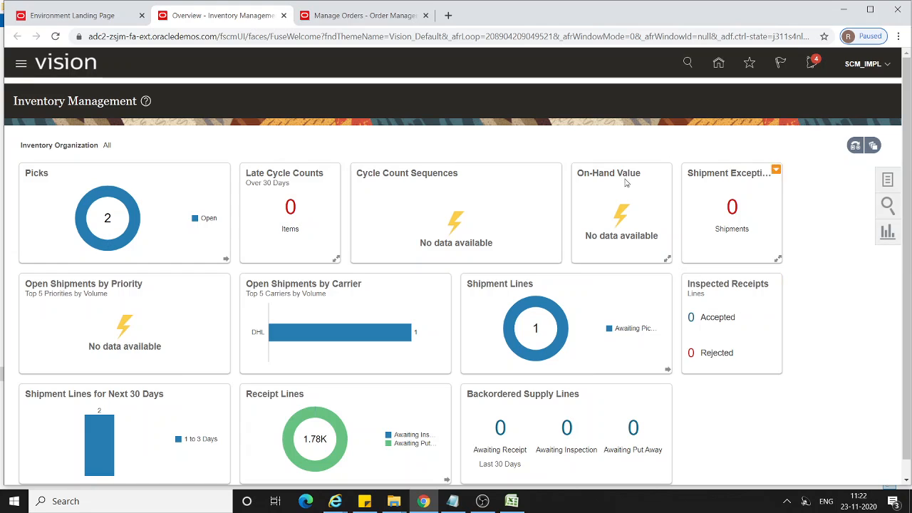
Check the supply source in the supply order details and set the Inventory Management organization to 002.
click(365, 15)
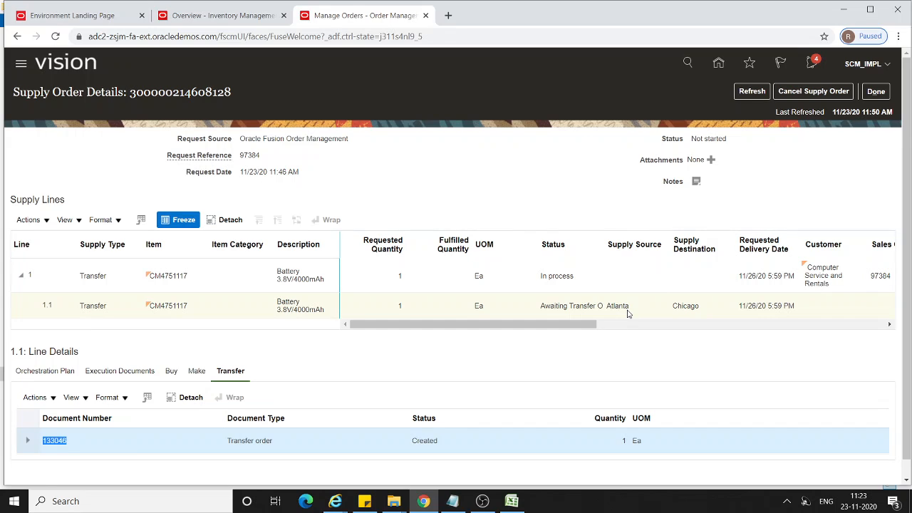
click(236, 16)
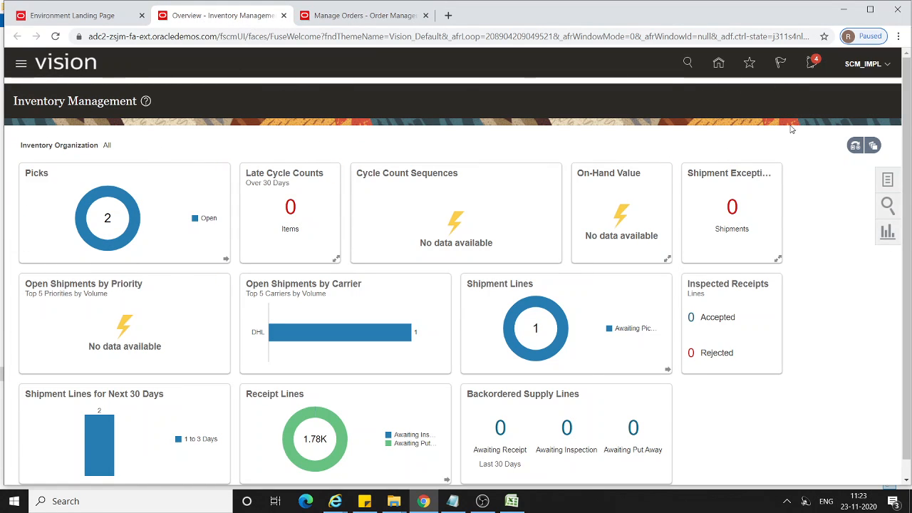
click(855, 147)
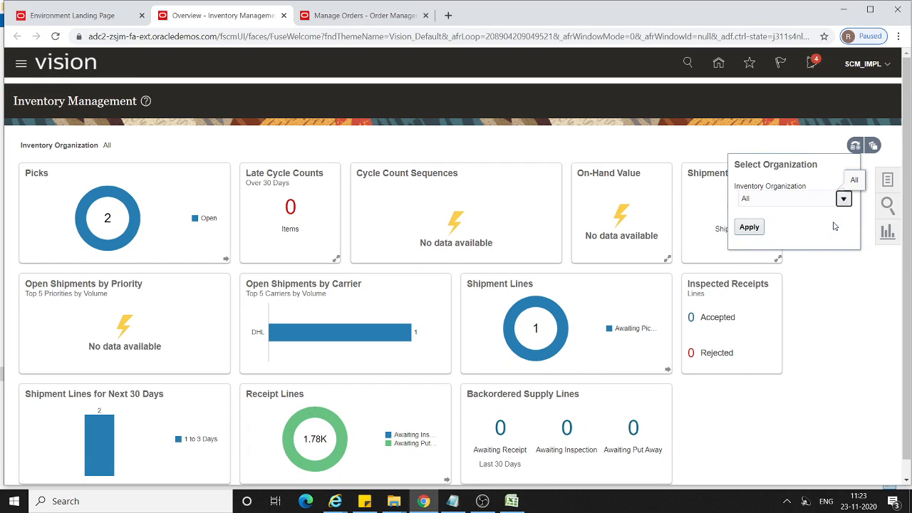
click(843, 199)
click(748, 272)
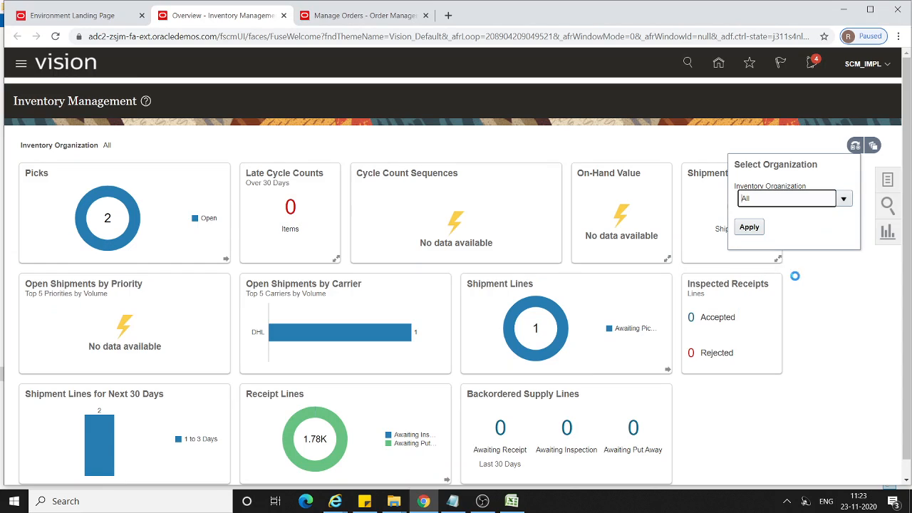
click(749, 226)
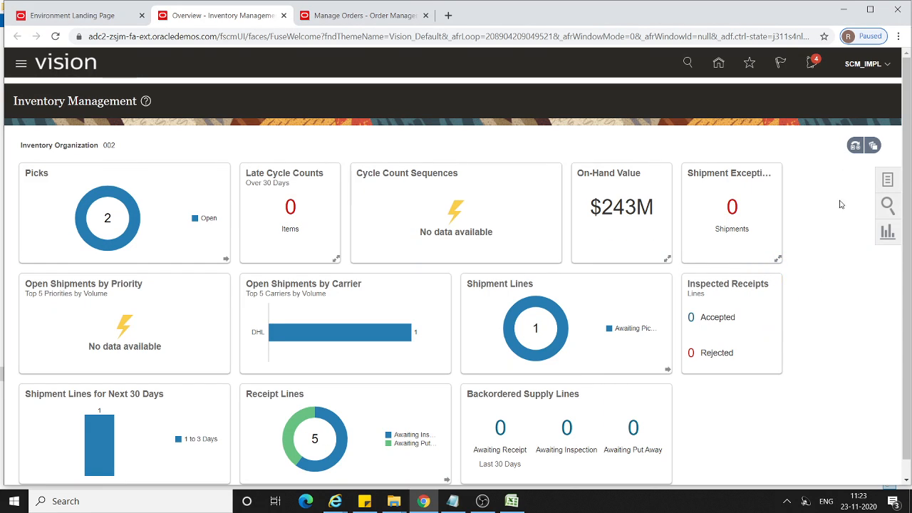
Search Manage Transfer Orders for the noted transfer order number and open the order to review its status and line.
click(888, 182)
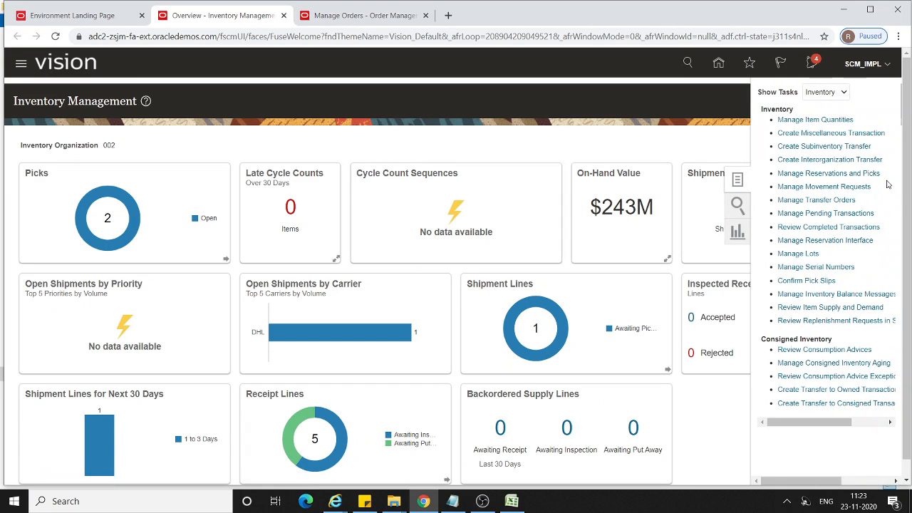
mouse_move(510, 333)
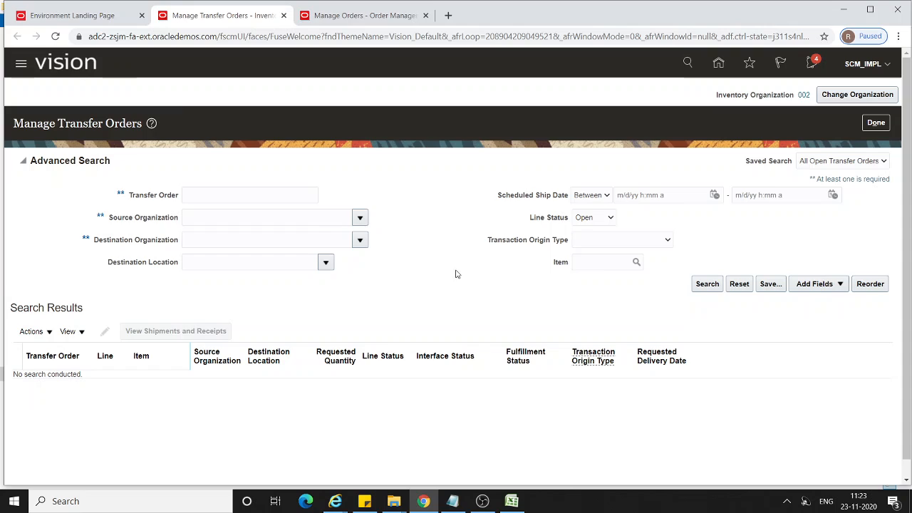
click(225, 194)
text(133046)
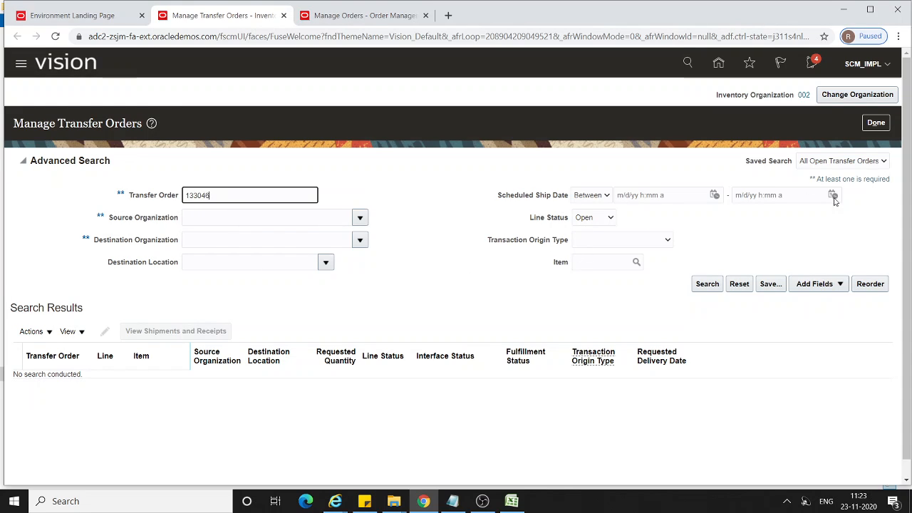
click(706, 285)
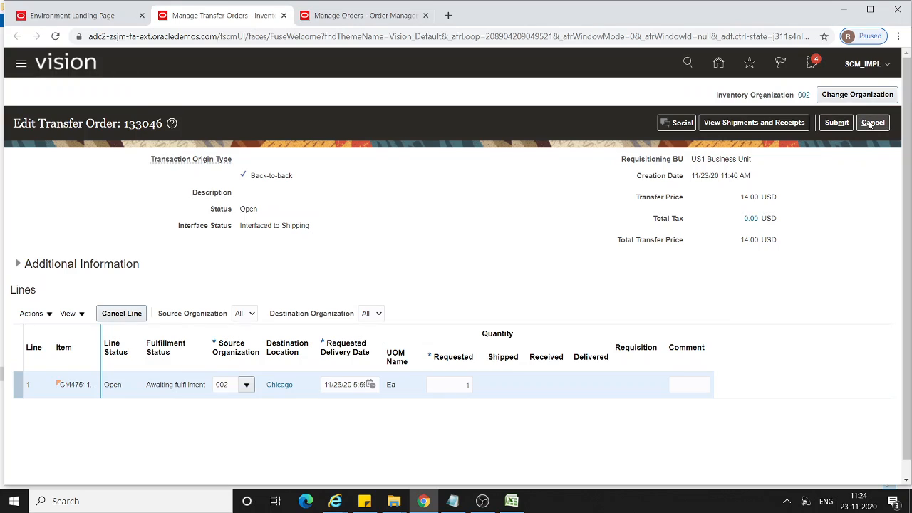
Check the pick and ship stage in the Excel process sheet, and return to Chrome to open Manage Shipment Lines for organization 002.
click(512, 501)
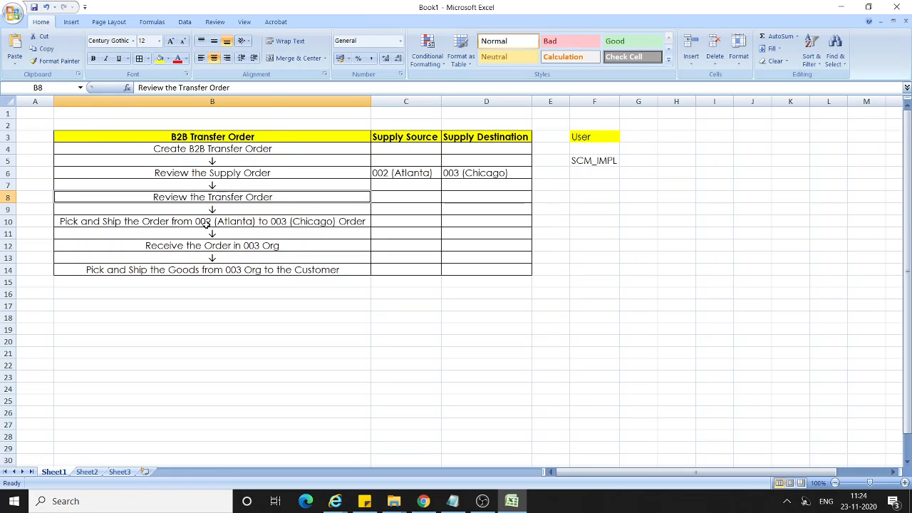
key(alt+Tab)
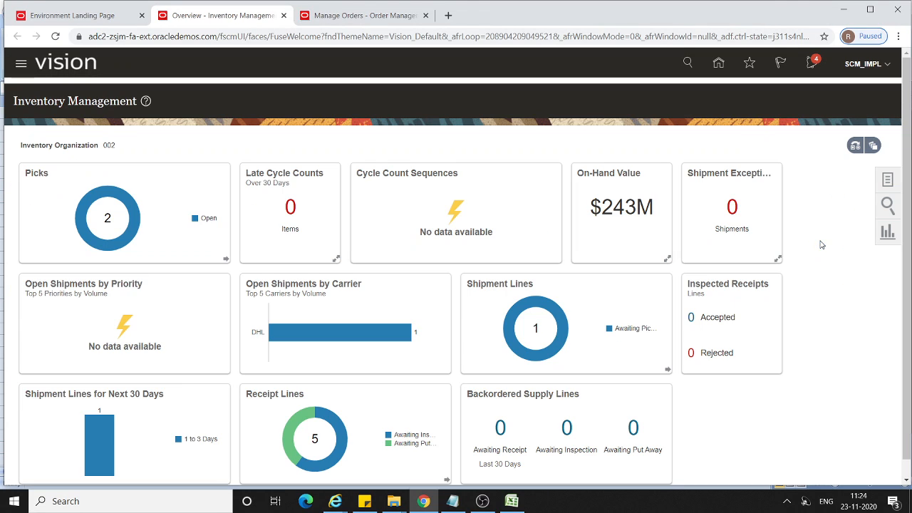
click(888, 184)
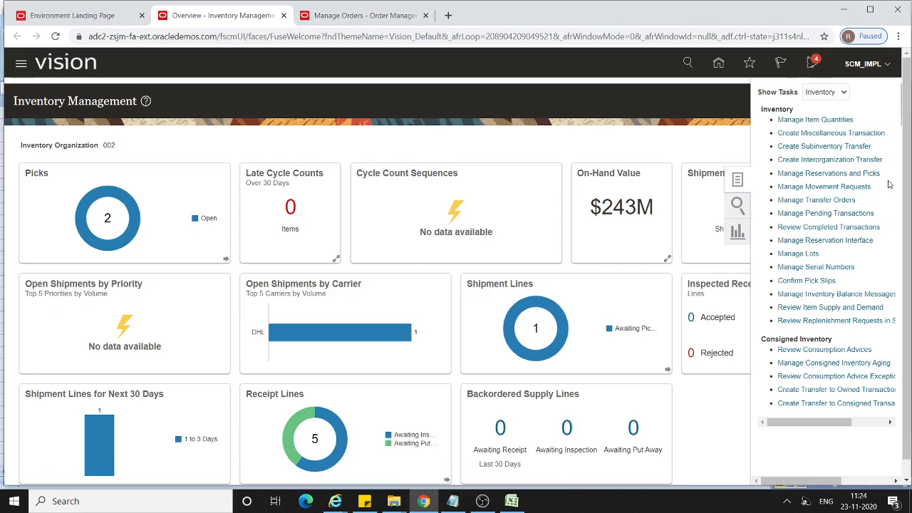
click(842, 93)
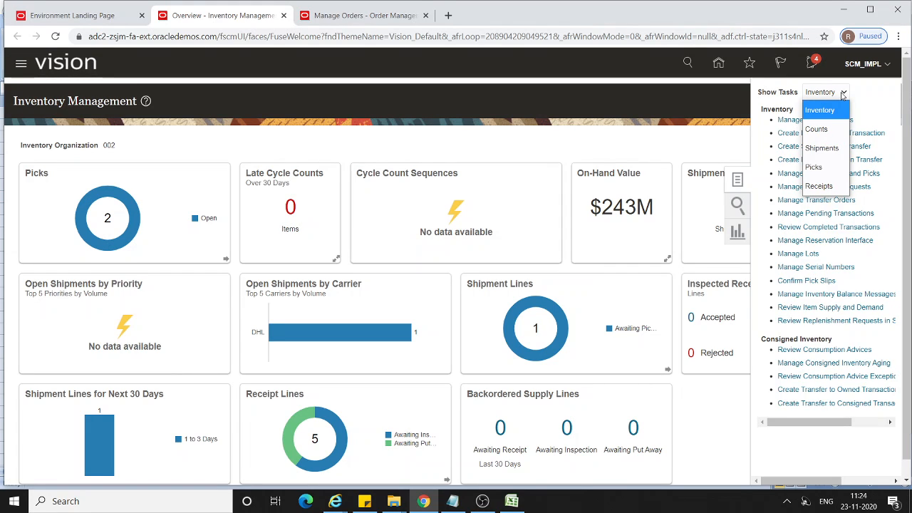
click(827, 147)
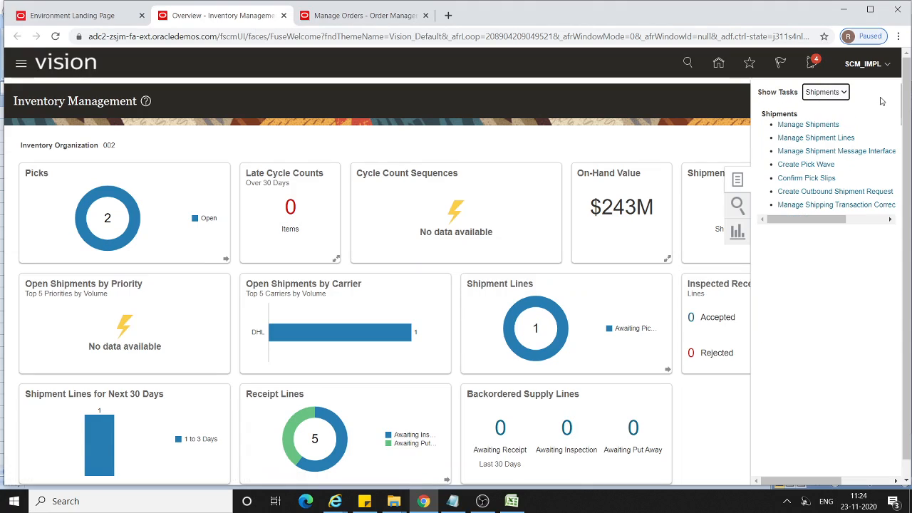
click(817, 138)
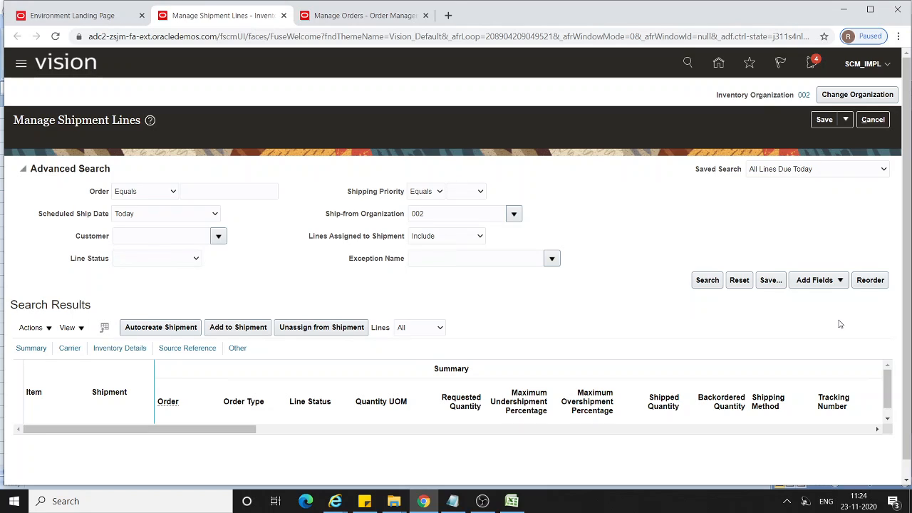
Search shipment lines by the transfer order number with scheduled ship date Today and the next 7 days, and open the CM4751117 line.
click(226, 187)
text(133046)
click(710, 282)
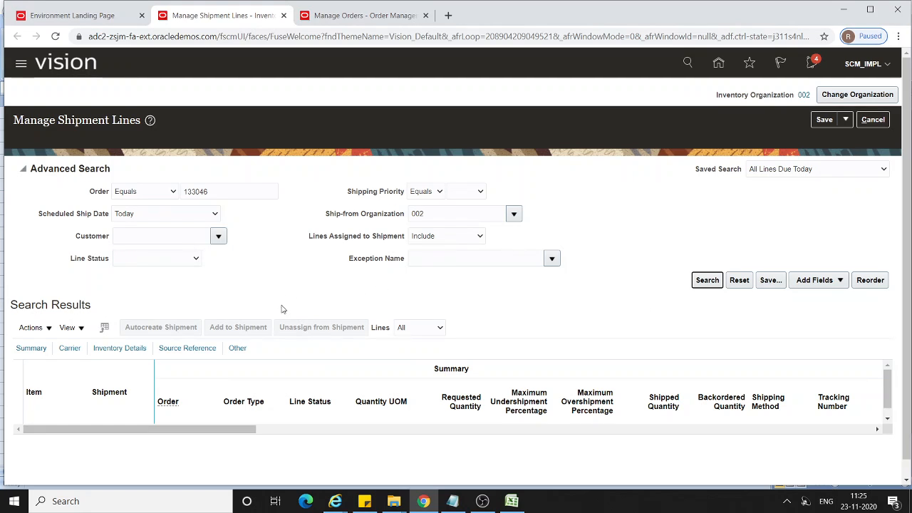
click(214, 214)
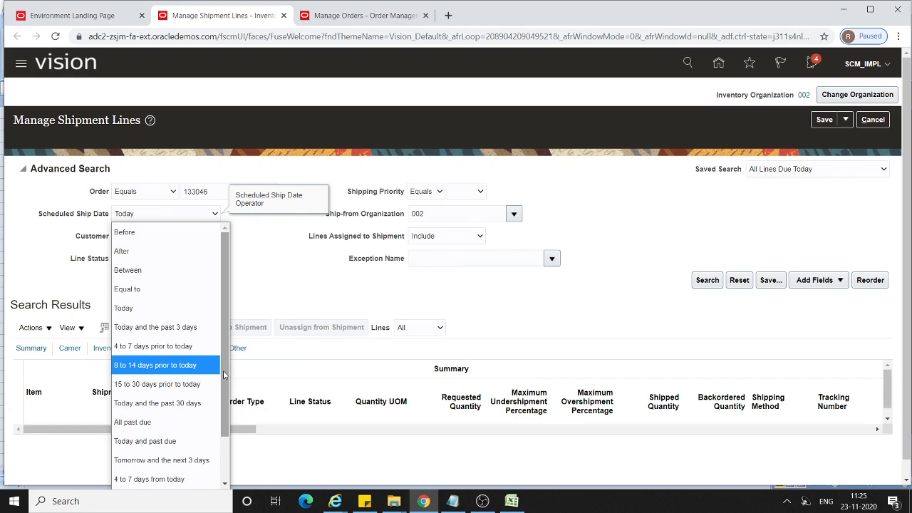
drag(225, 382, 223, 426)
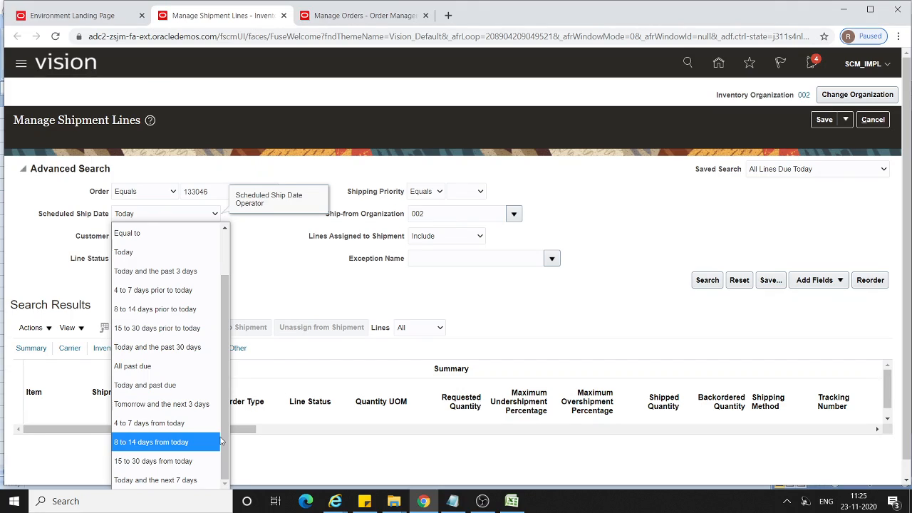
click(187, 480)
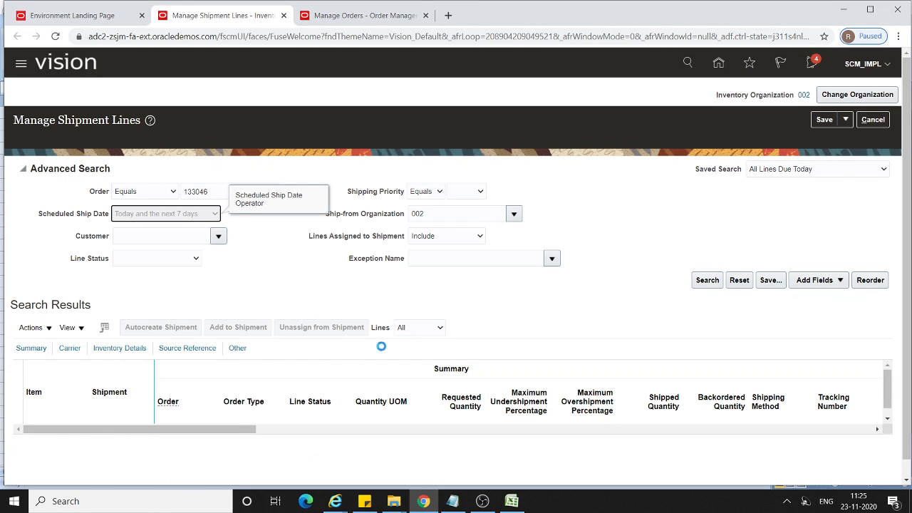
click(707, 282)
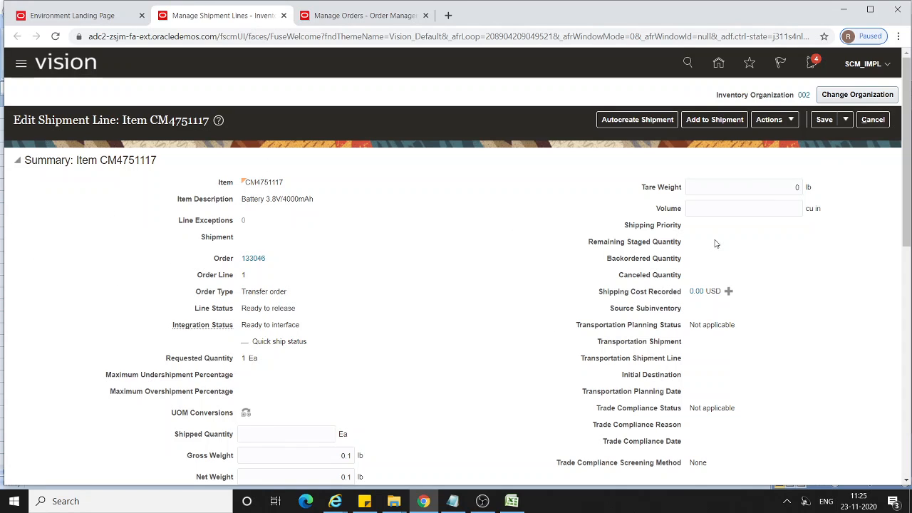
Pick release the CM4751117 shipment line with a shipped quantity of 1 and save it.
scroll(412, 293, down, 1)
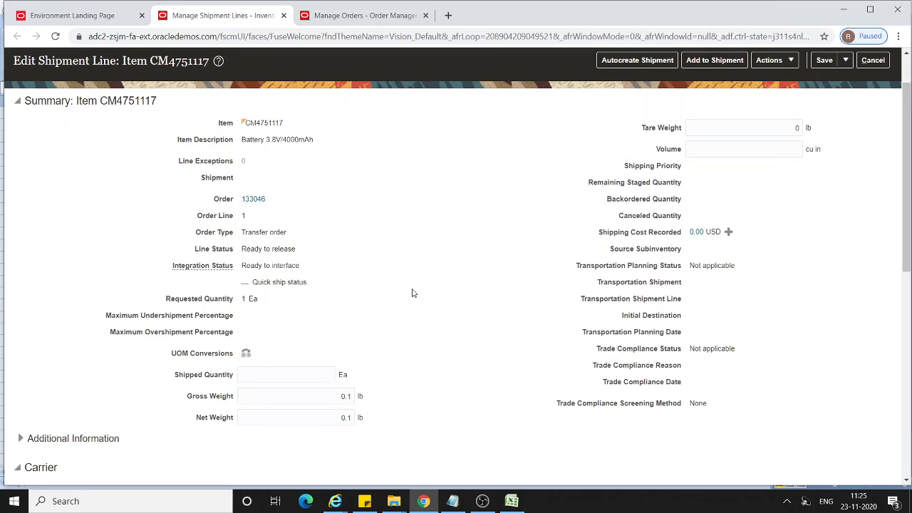
click(309, 374)
scroll(456, 335, up, 1)
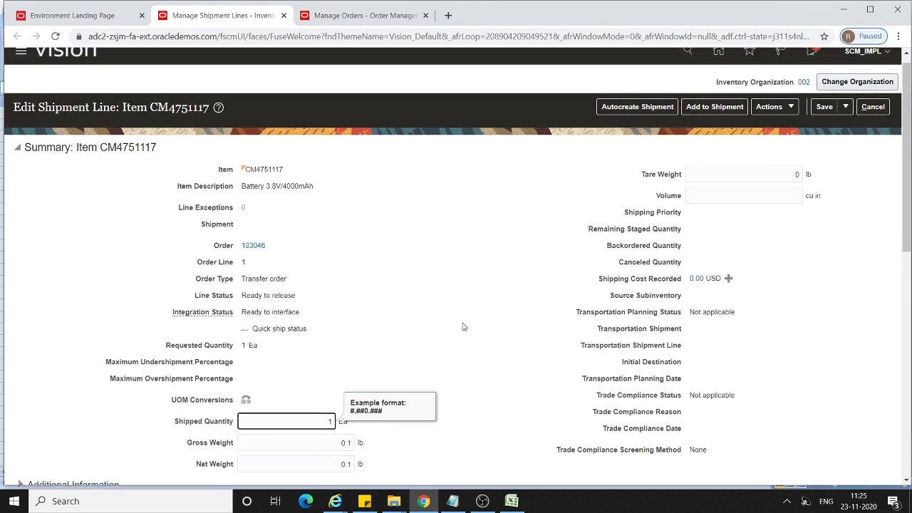
click(787, 125)
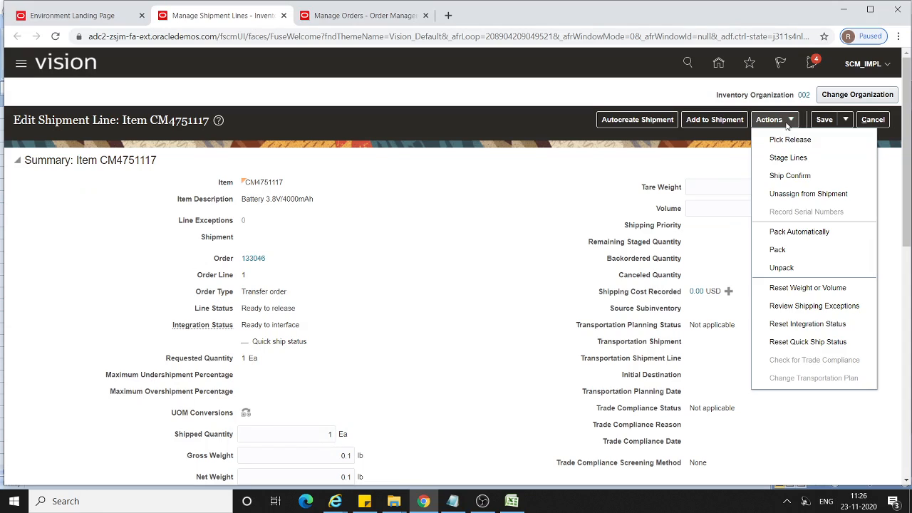
click(775, 139)
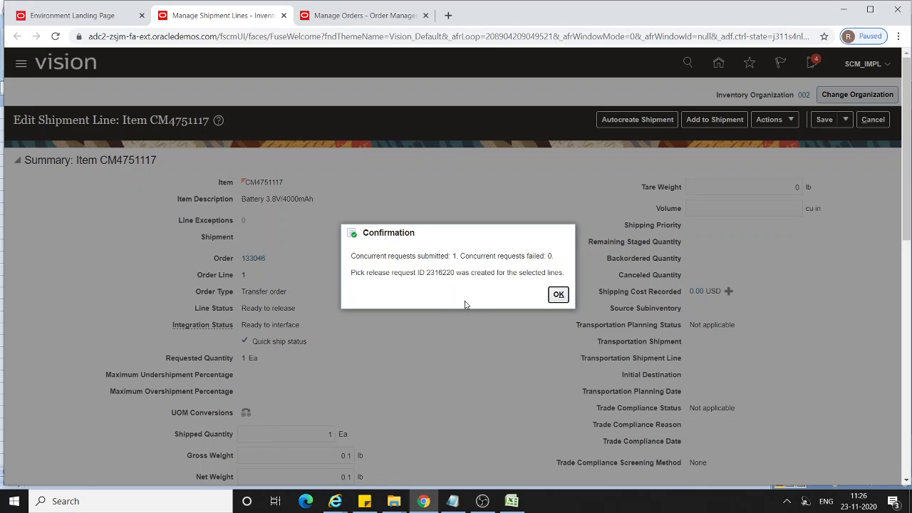
click(558, 296)
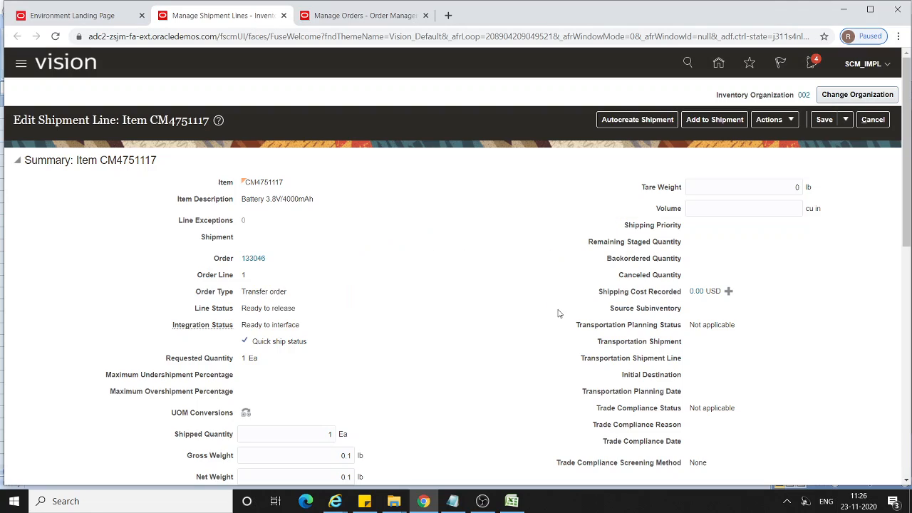
click(823, 120)
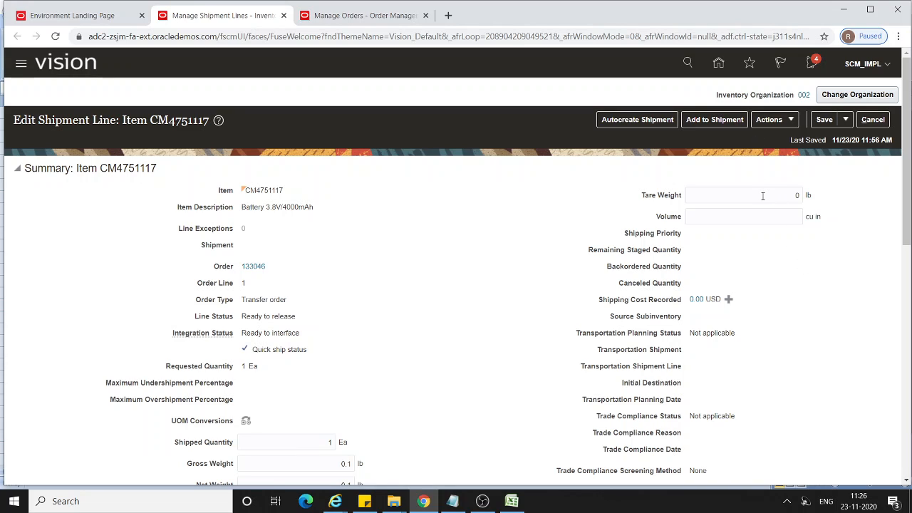
Ship confirm the transfer order's CM4751117 shipment line and acknowledge the confirmation.
click(789, 121)
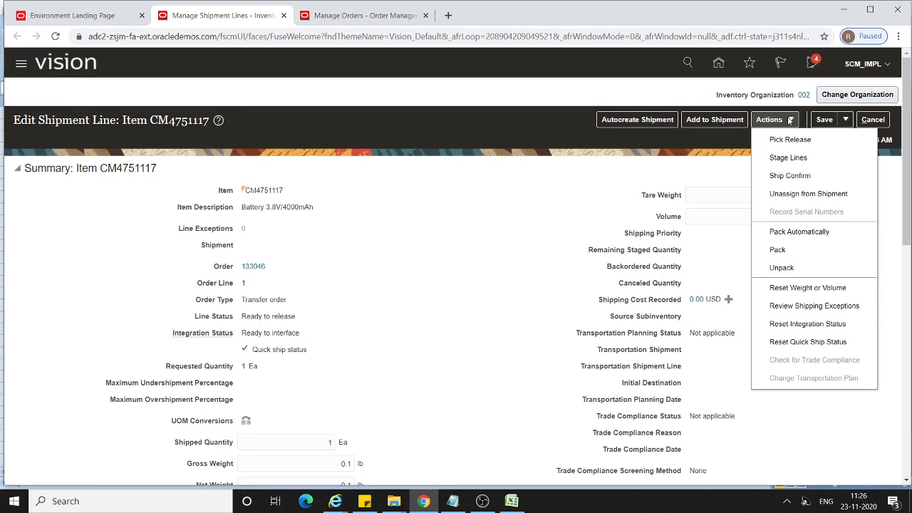
click(791, 176)
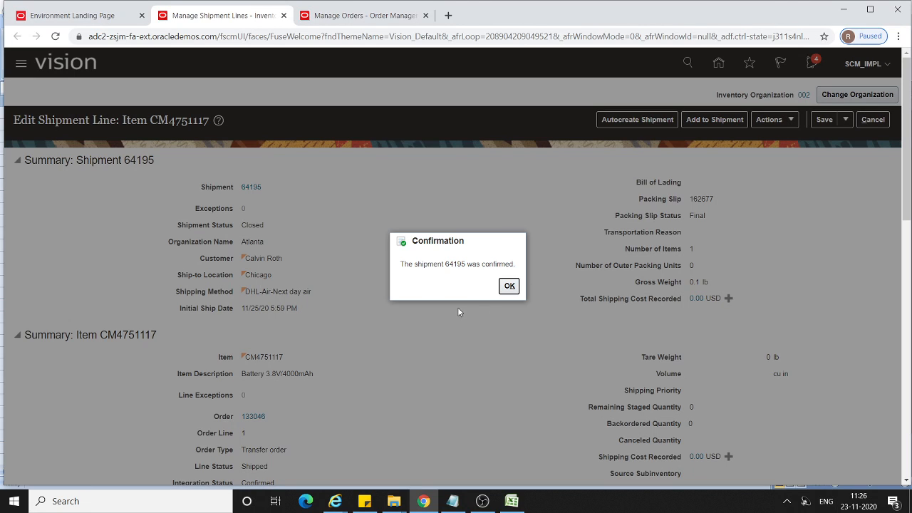
click(509, 288)
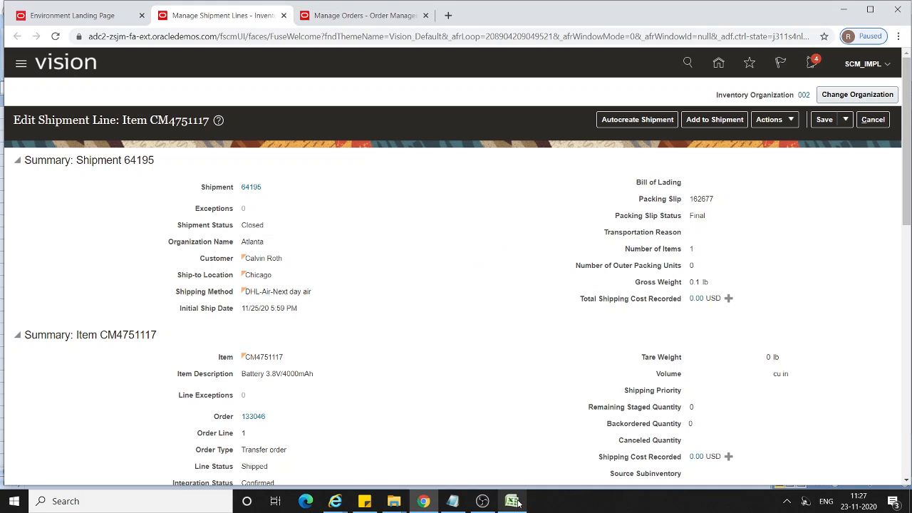
Check the 002-to-003 pick and ship stage and the 003 Org receiving stage in the Excel process sheet.
click(518, 504)
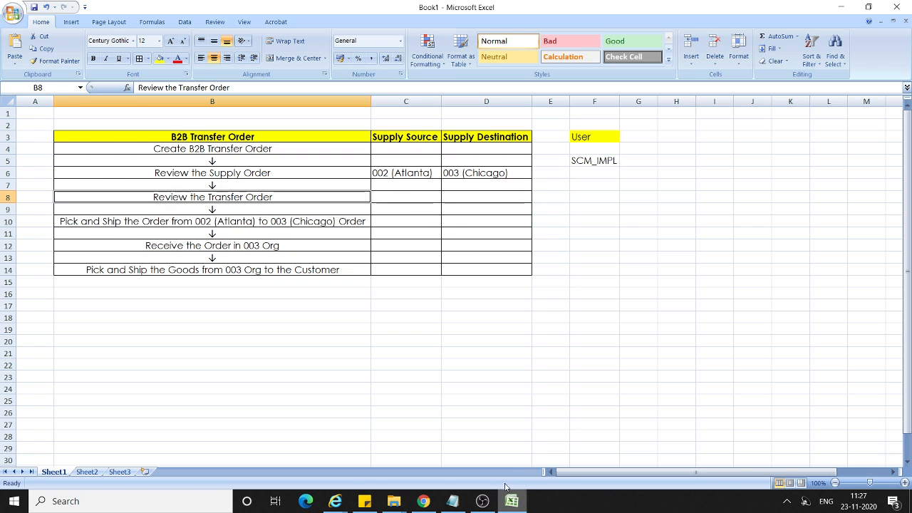
click(179, 222)
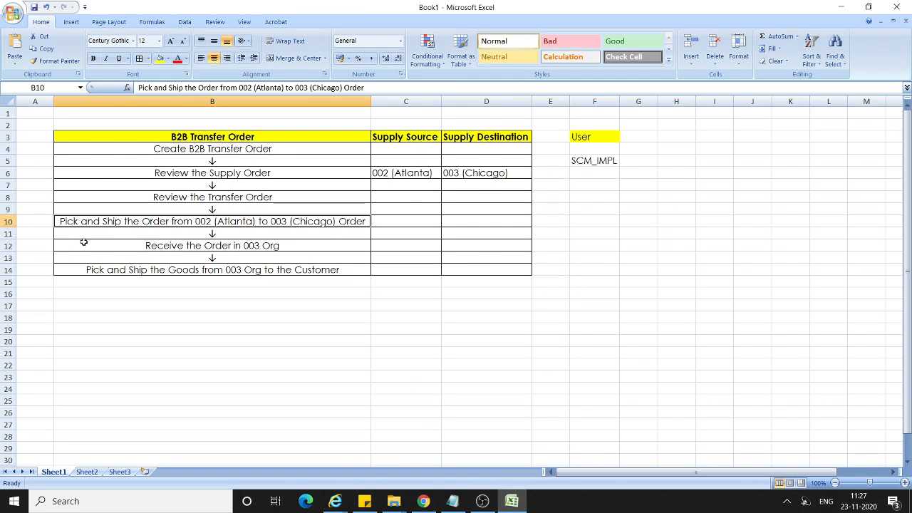
click(214, 246)
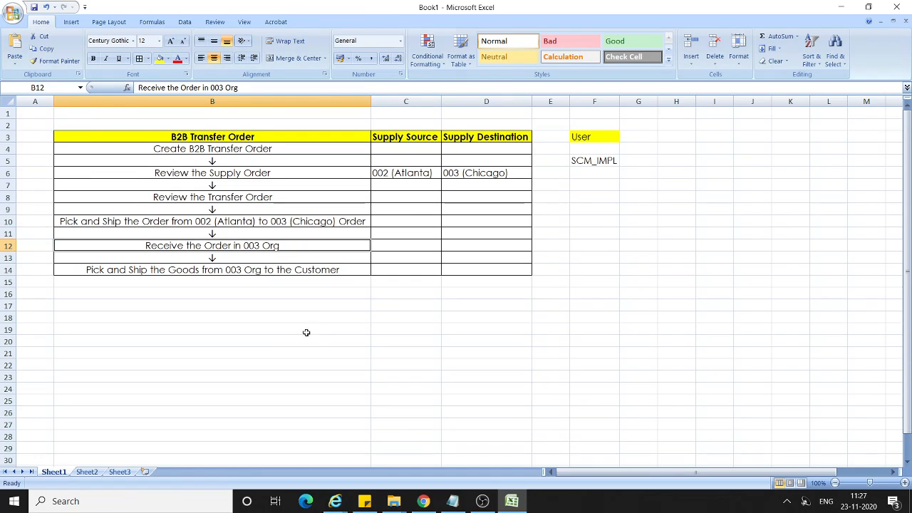
Review the supply order stage and the 003 Org receiving stage in the Excel process sheet, and return to the browser.
click(200, 172)
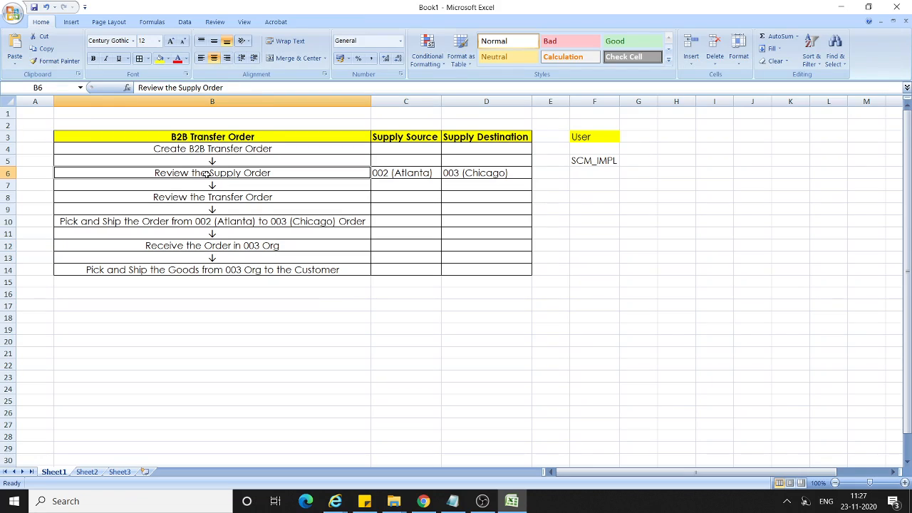
click(306, 245)
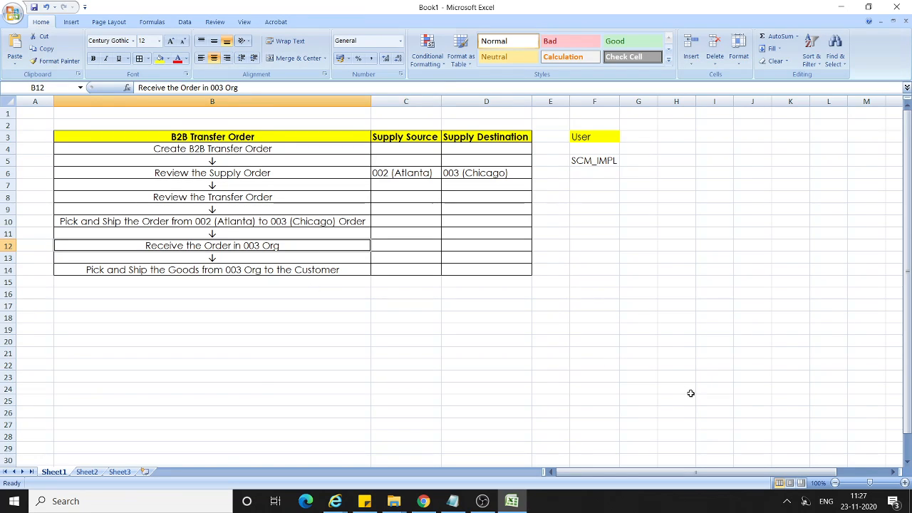
key(alt+Tab)
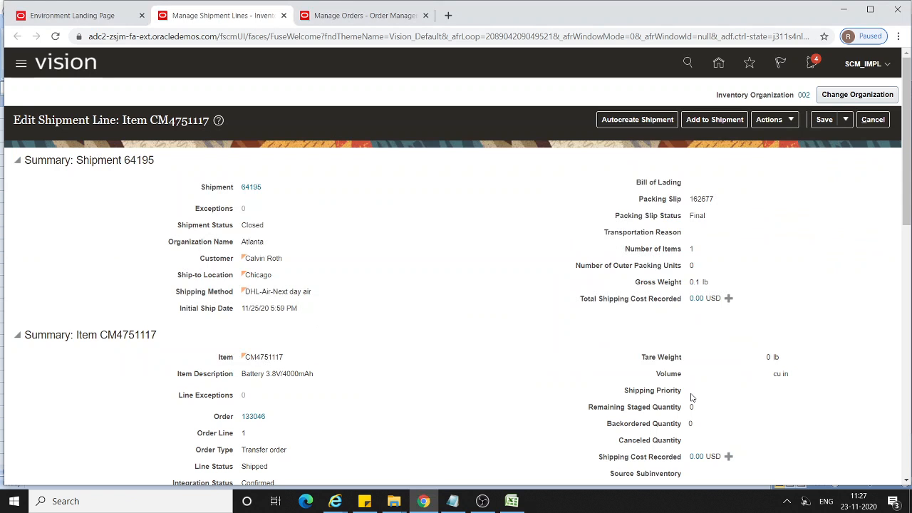
Refresh the supply order details and reopen the supply order from the back-to-back supply details of the sales order's fulfillment line.
click(360, 15)
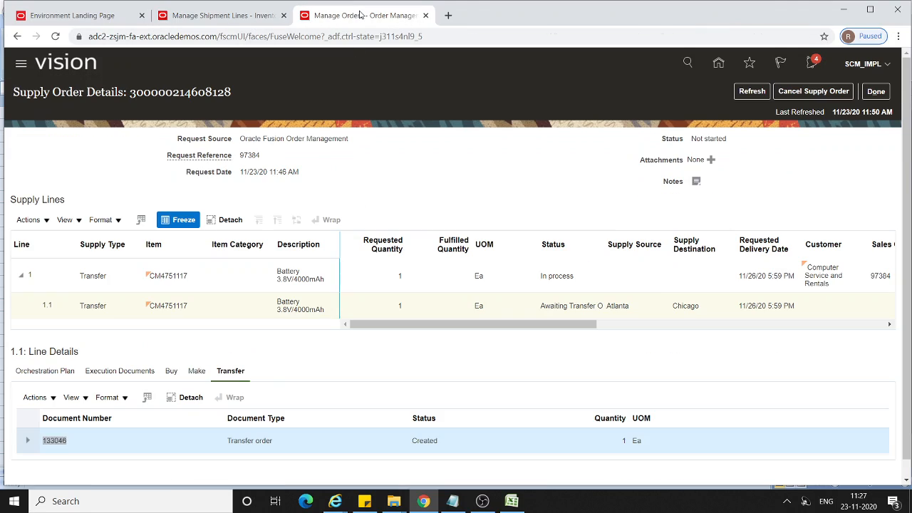
click(752, 91)
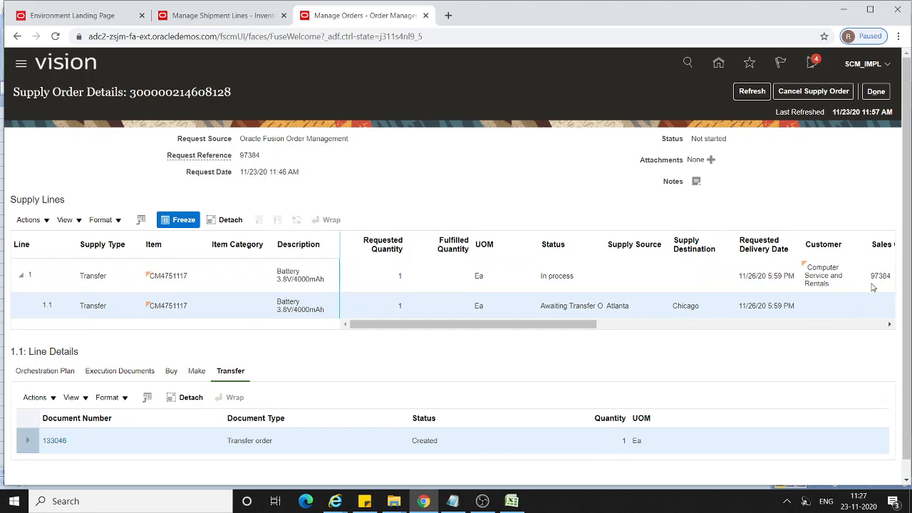
click(882, 96)
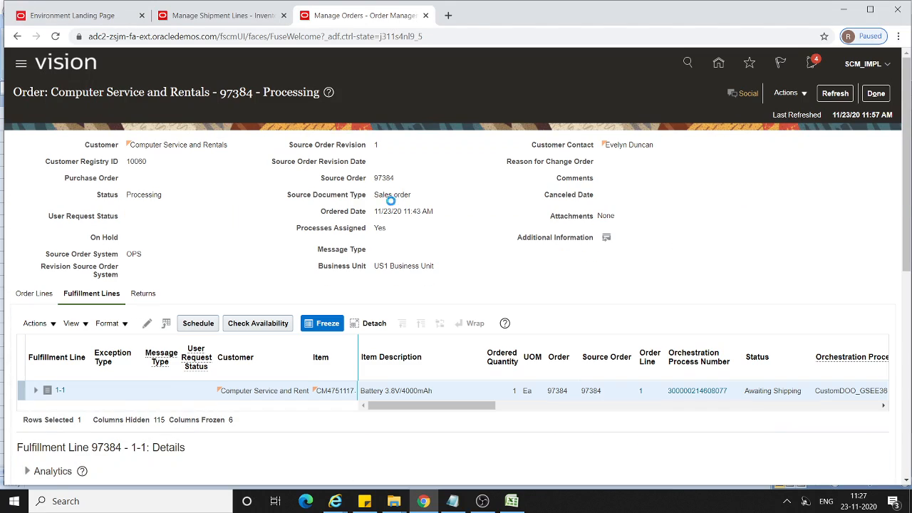
scroll(383, 307, down, 5)
scroll(383, 306, down, 2)
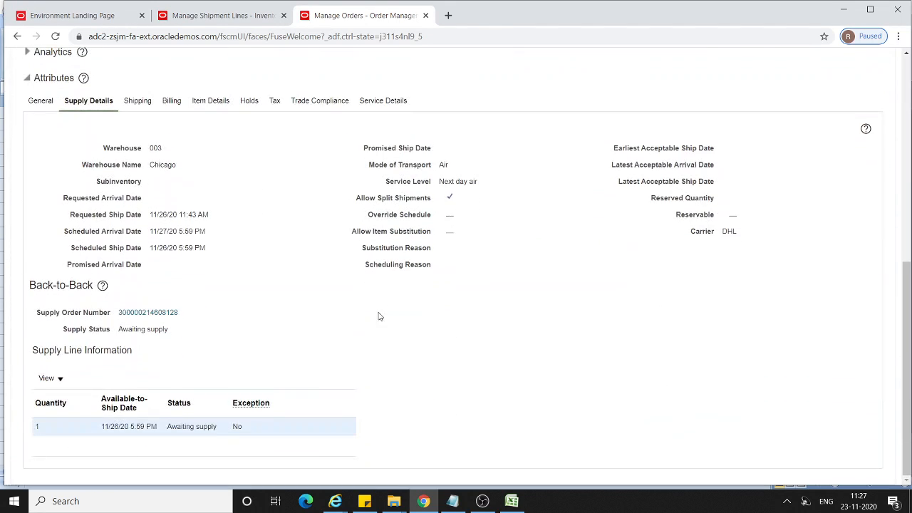
click(168, 315)
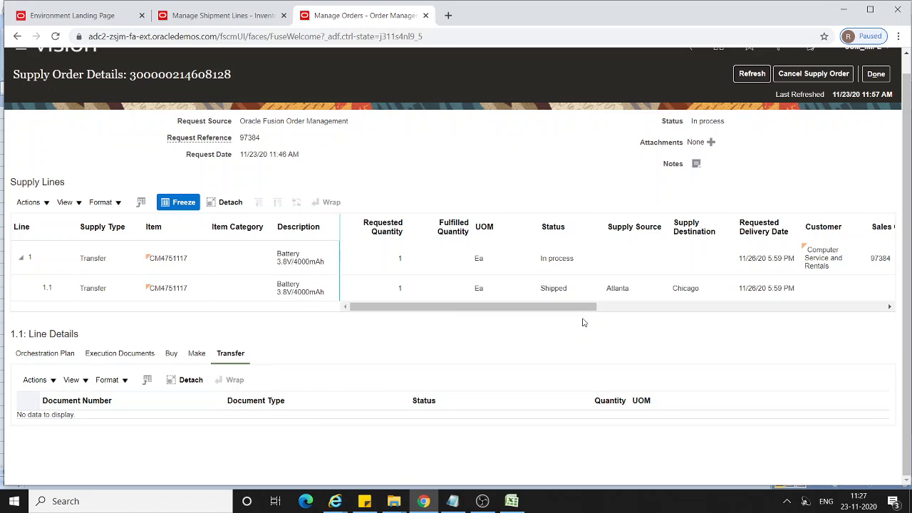
Examine the orchestration plan of supply line 1.1 for its task progress.
click(42, 354)
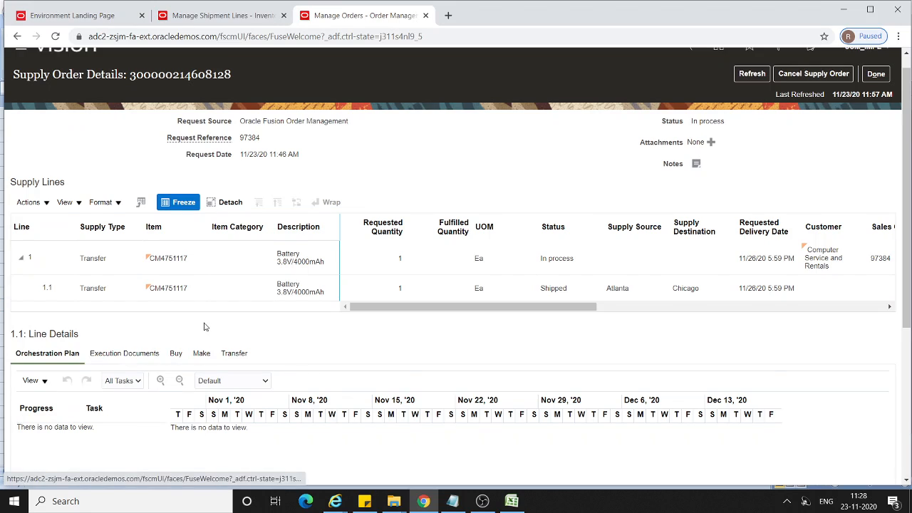
scroll(205, 326, down, 3)
scroll(204, 326, up, 2)
click(43, 234)
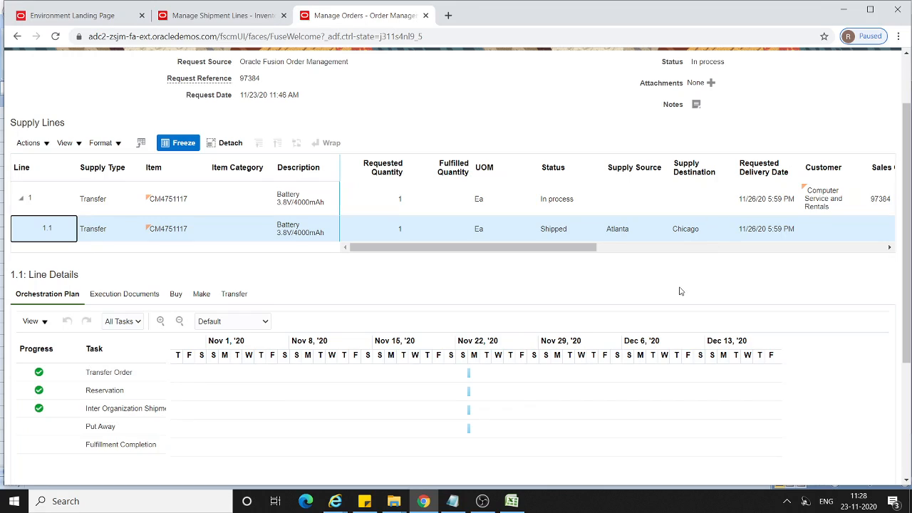
Close the CM4751117 shipment line and the shipment lines search, and change the inventory organization from 002 to 003.
click(214, 15)
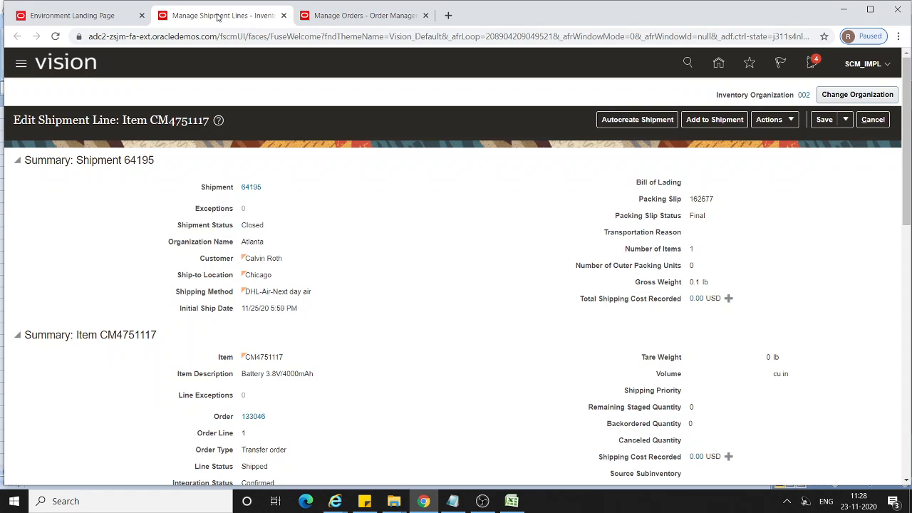
click(873, 119)
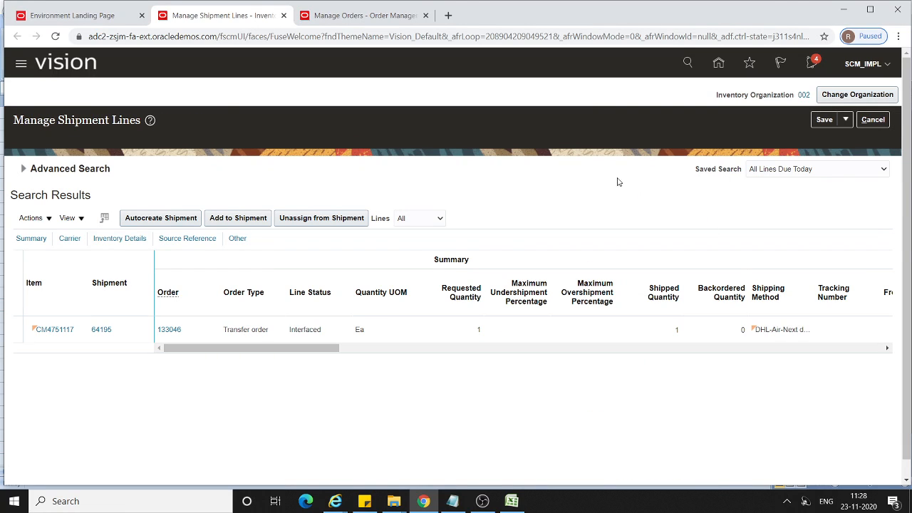
click(884, 120)
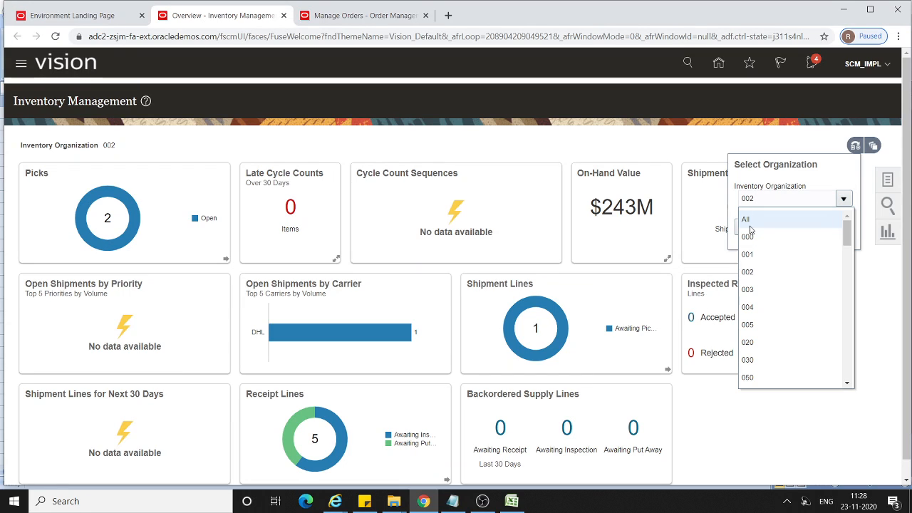
click(814, 312)
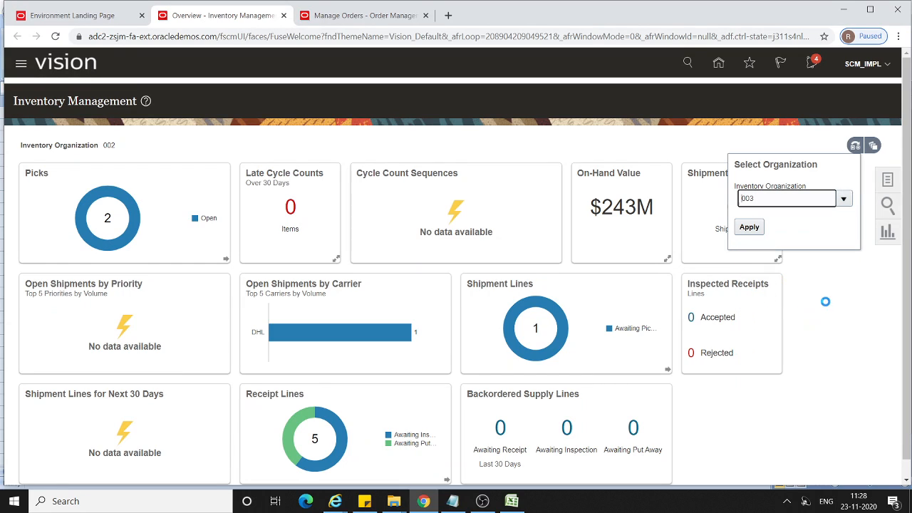
click(750, 226)
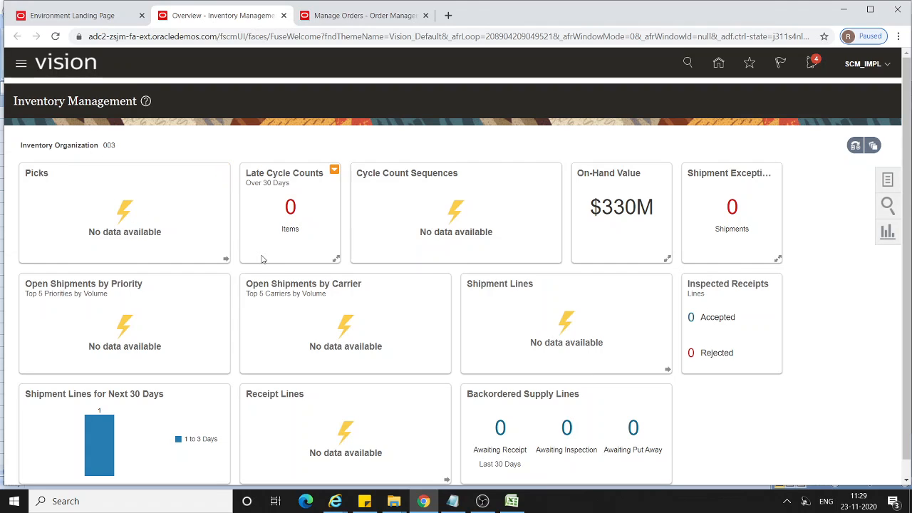
Open Receive Expected Shipments from the Receipts tasks and search for the expected shipment by its transfer order number.
click(887, 186)
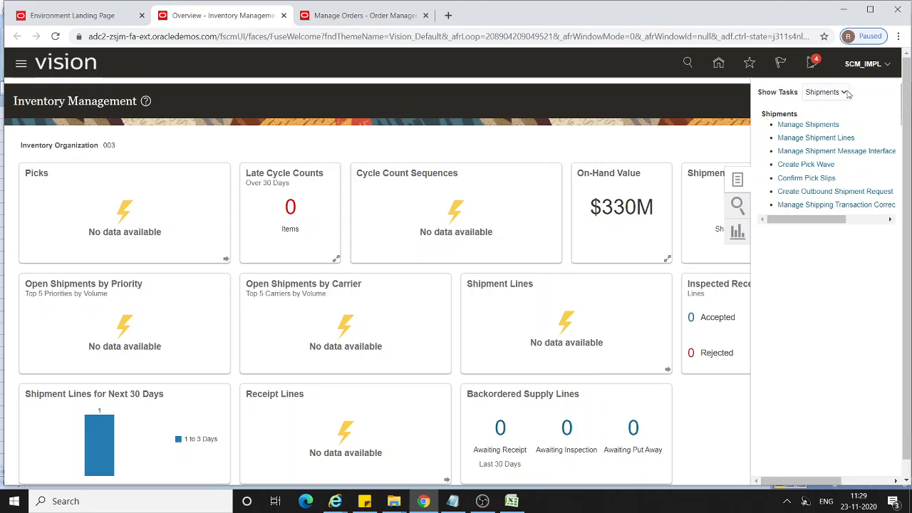
click(844, 92)
click(819, 186)
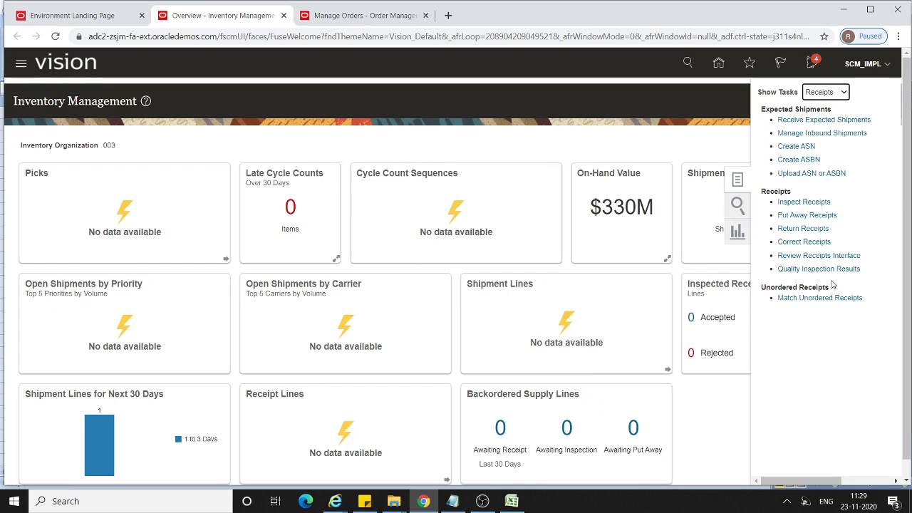
click(837, 120)
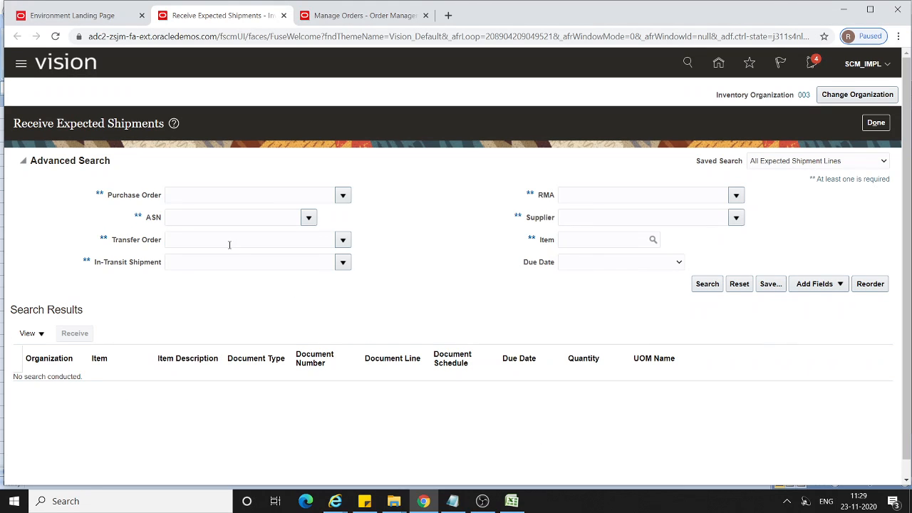
click(229, 242)
text(133048)
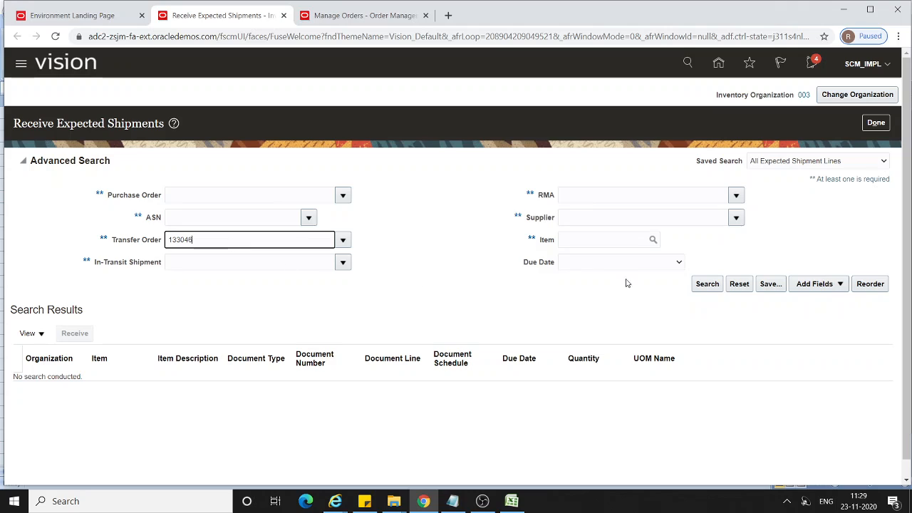
click(701, 285)
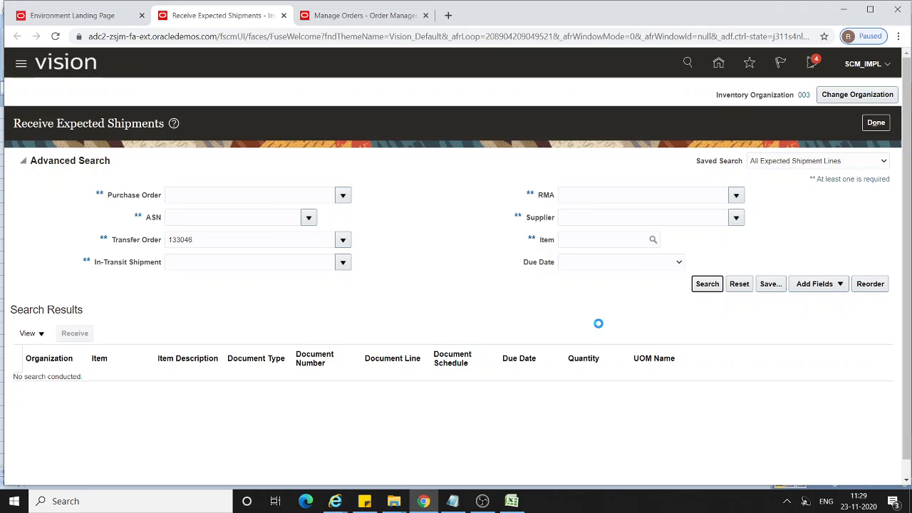
Start receiving the CM4751117 transfer order line with a quantity of 1 into the Stores subinventory.
click(21, 260)
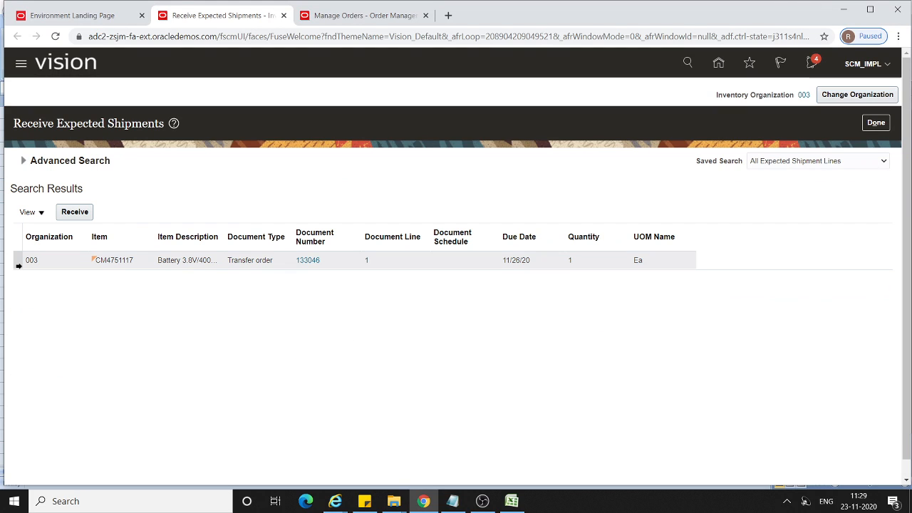
click(75, 212)
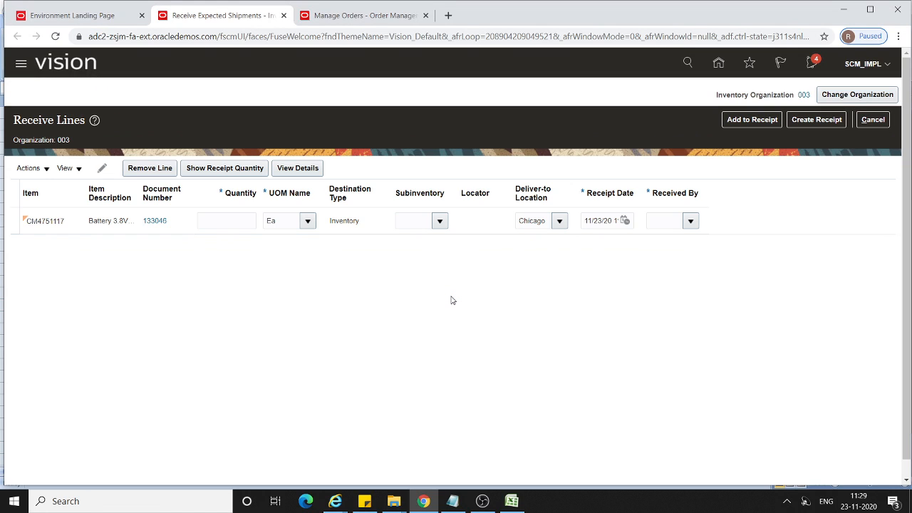
click(224, 221)
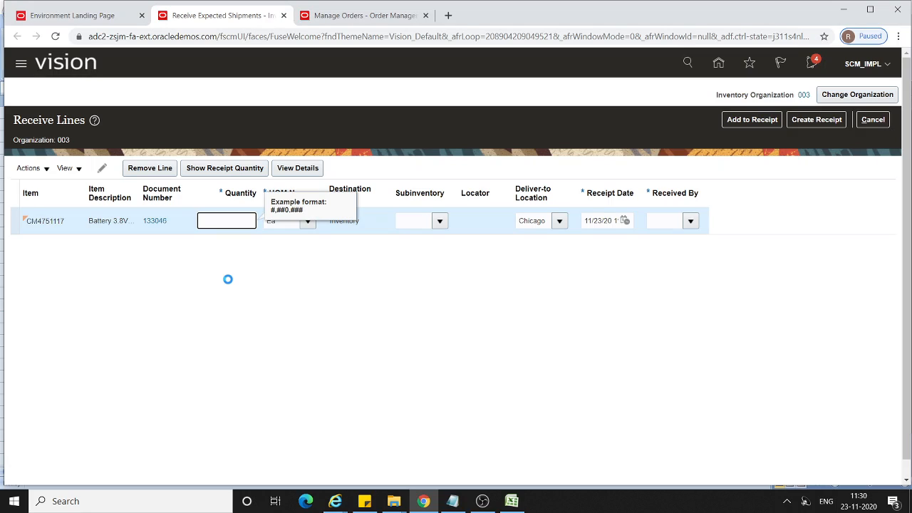
click(440, 221)
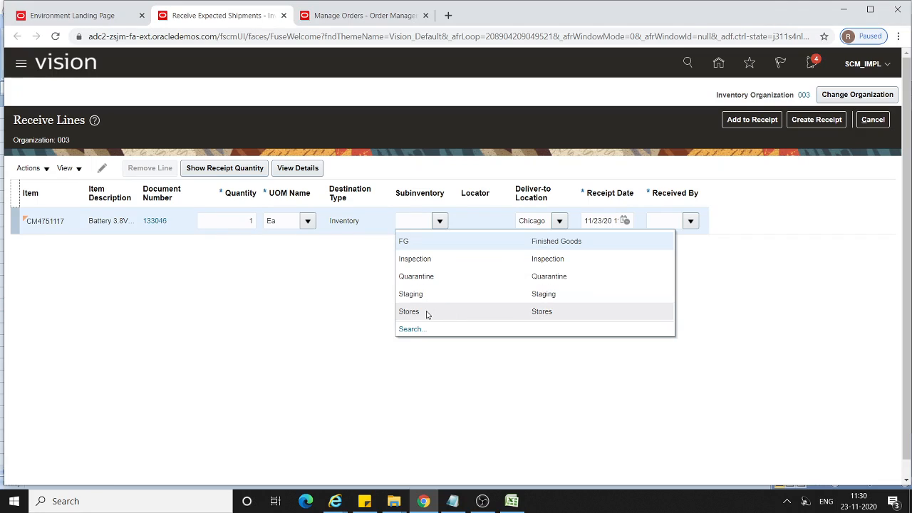
click(434, 314)
Search for the receiving employee by last name and set the Chicago procurement manager as Received By.
click(650, 220)
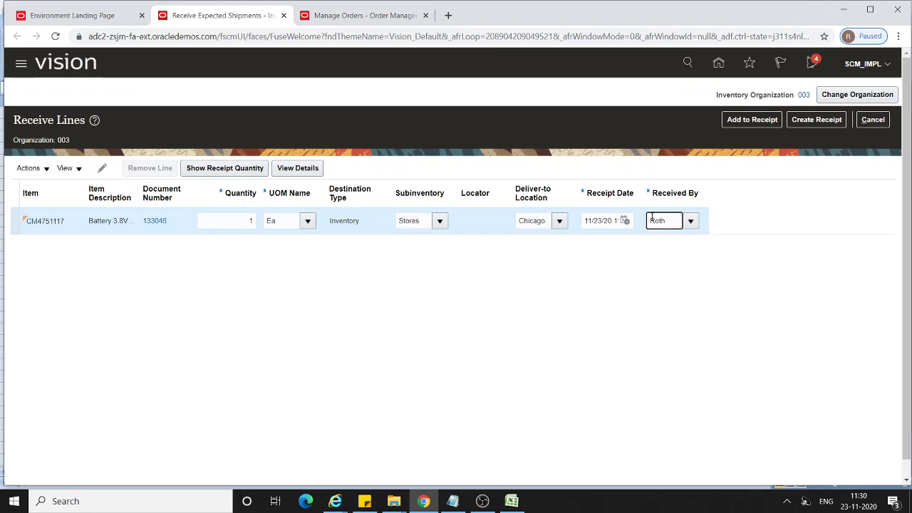
click(691, 221)
click(434, 242)
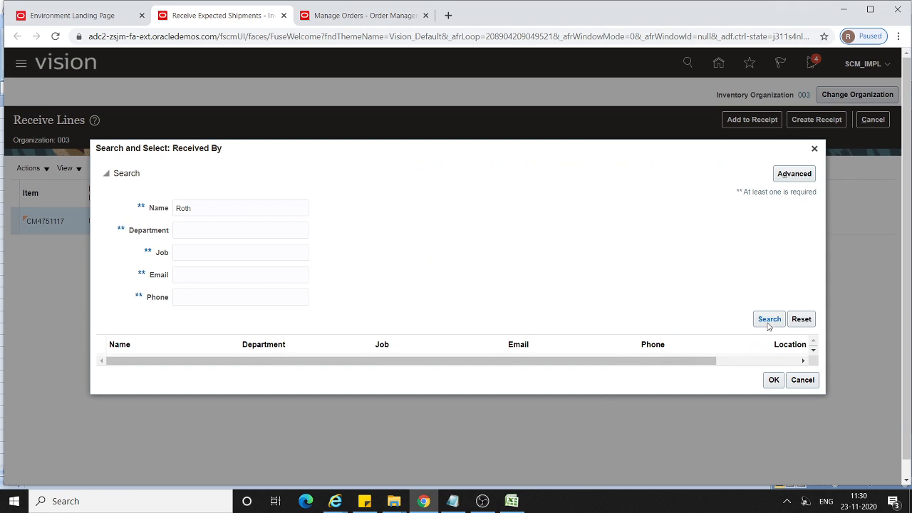
click(769, 323)
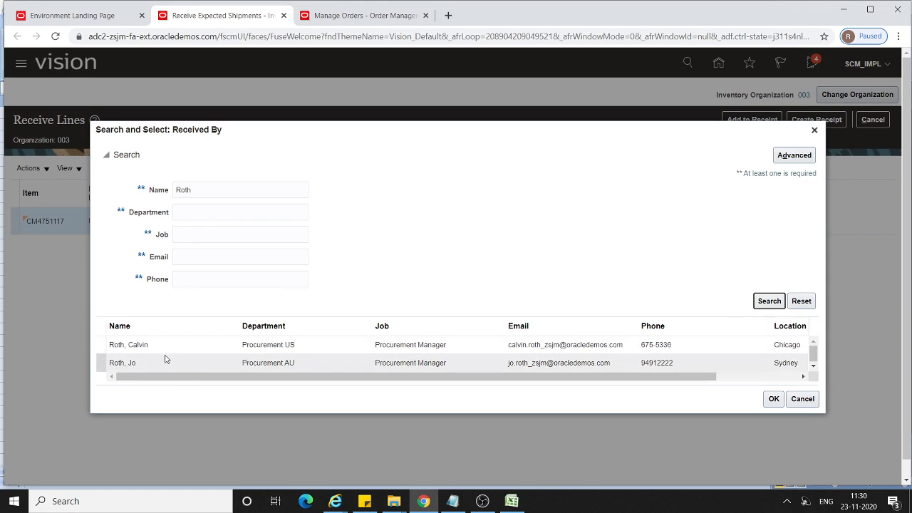
click(160, 348)
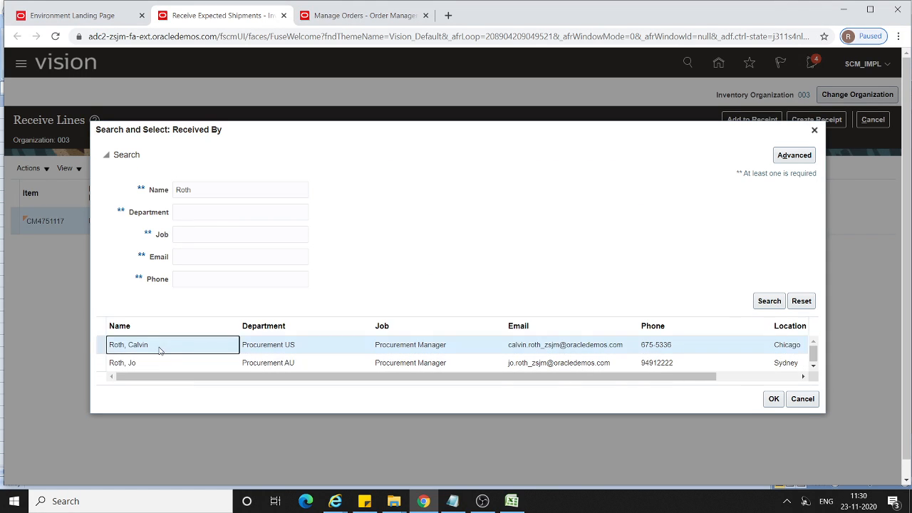
click(774, 399)
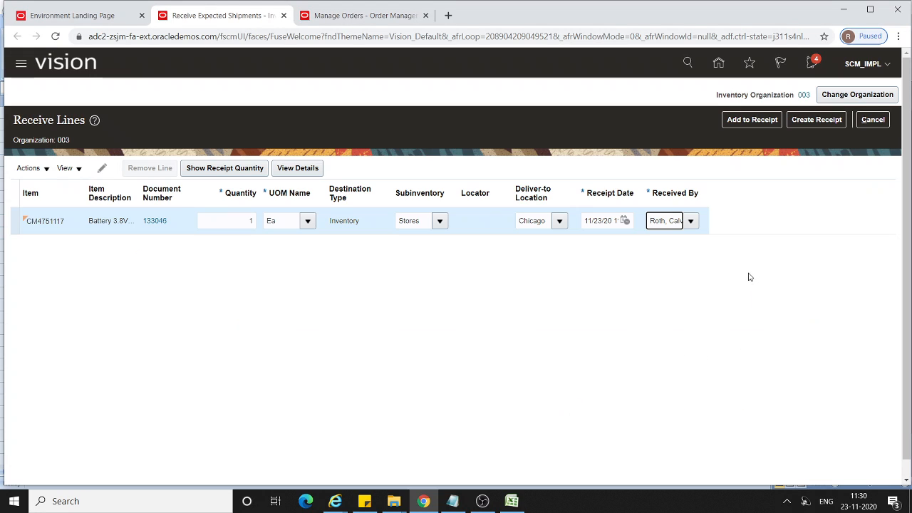
Create and submit the receipt for the CM4751117 line, acknowledge the confirmation, and leave Receive Expected Shipments.
click(809, 127)
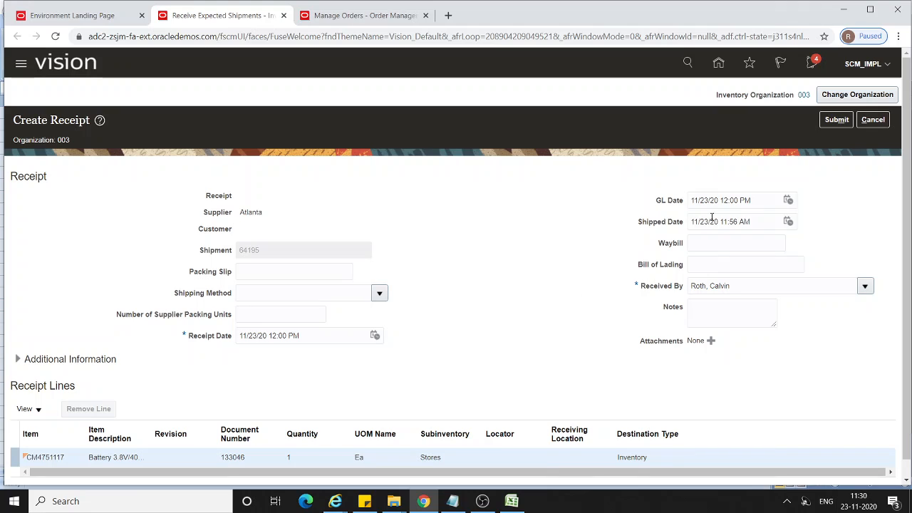
click(833, 121)
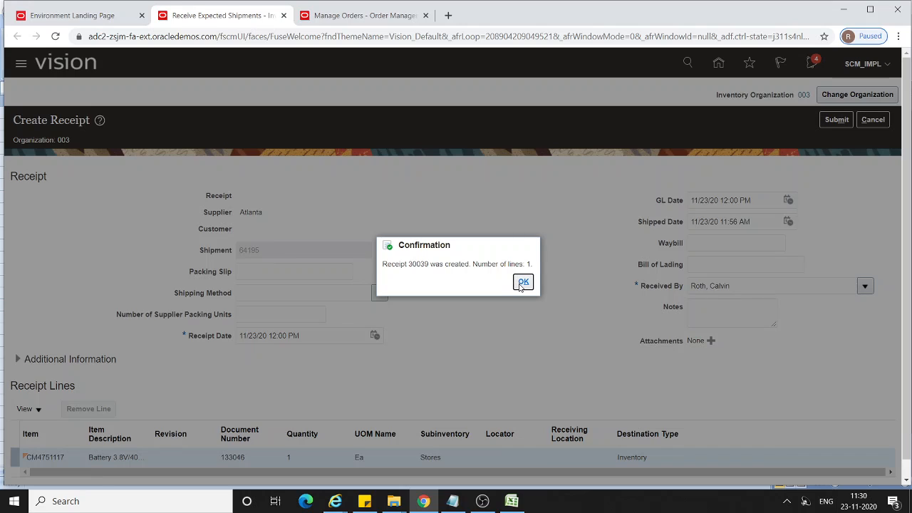
click(523, 282)
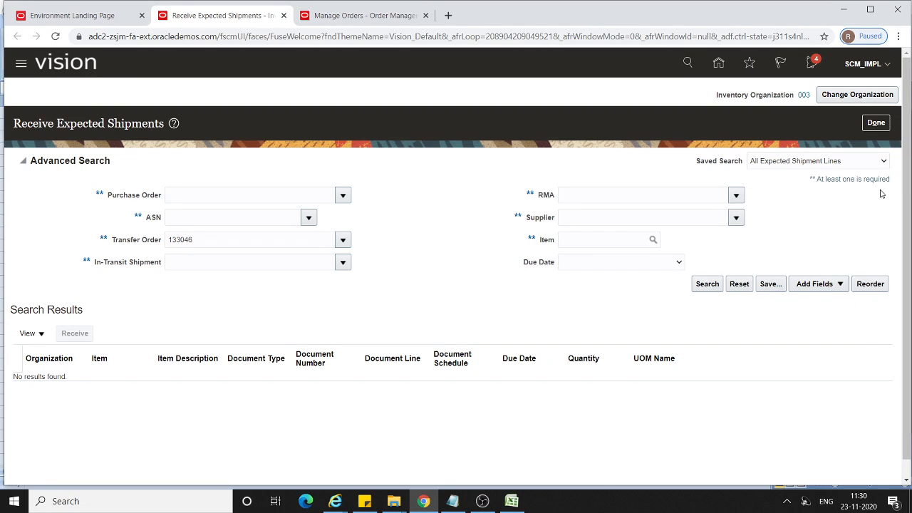
click(876, 123)
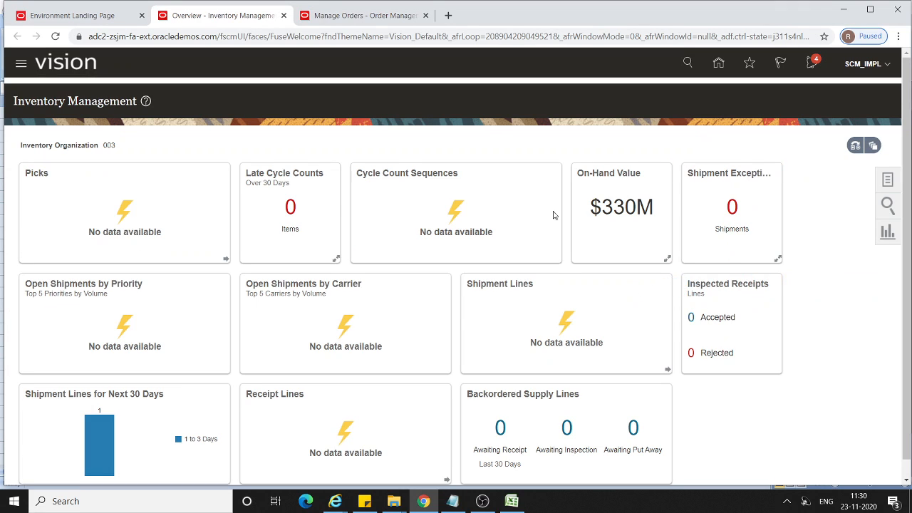
Switch to Manage Orders, leave the supply order details, refresh the sales order and check its back-to-back supply status.
click(373, 16)
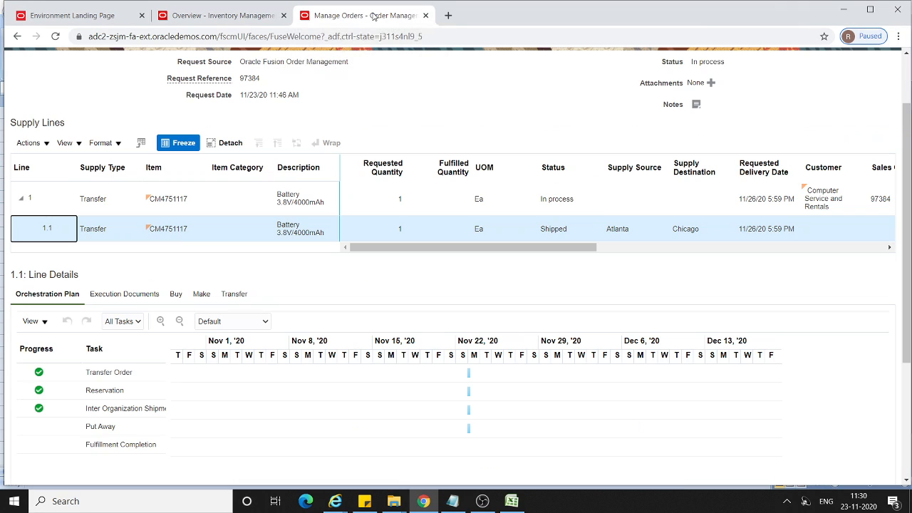
scroll(838, 235, up, 2)
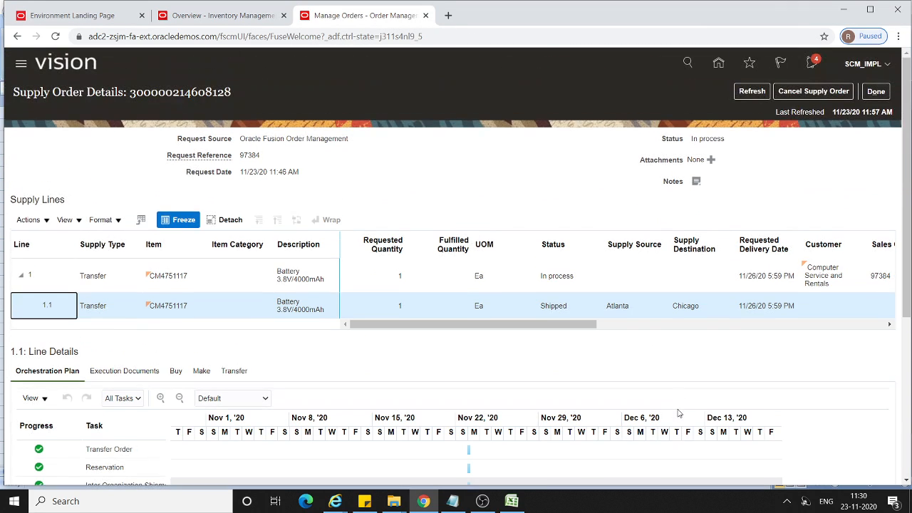
click(876, 92)
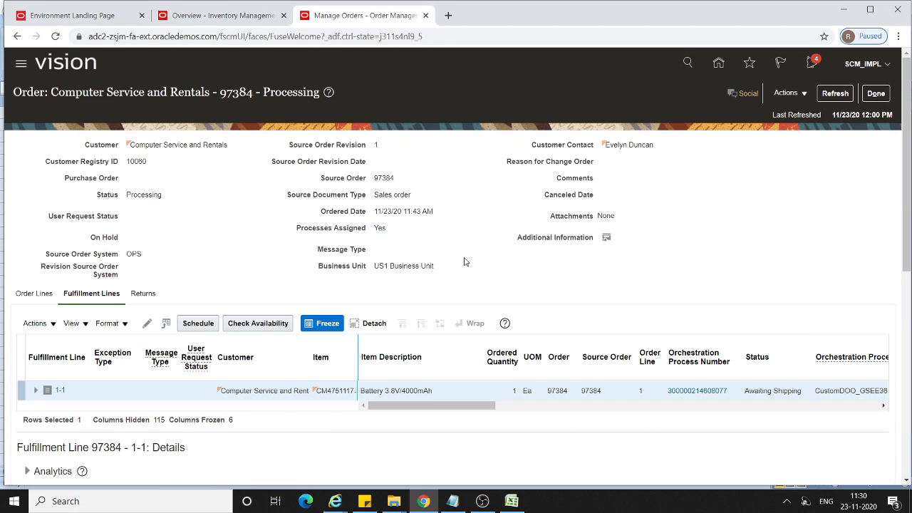
scroll(464, 263, down, 3)
scroll(242, 287, down, 3)
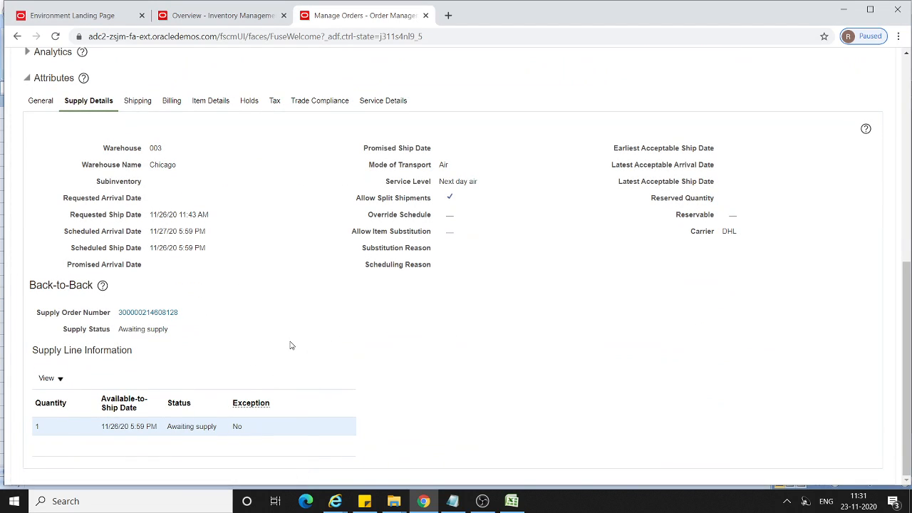
scroll(292, 346, up, 6)
scroll(290, 346, up, 1)
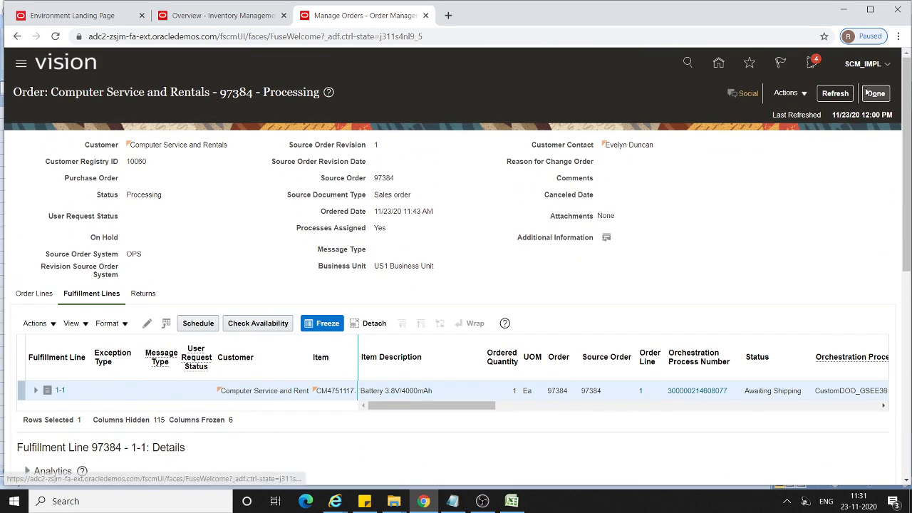
click(836, 94)
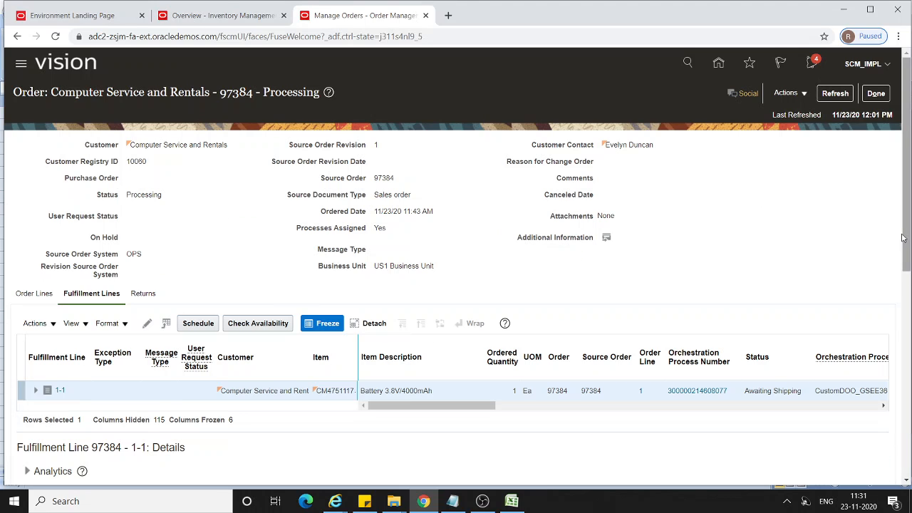
scroll(906, 267, down, 1)
scroll(906, 267, down, 5)
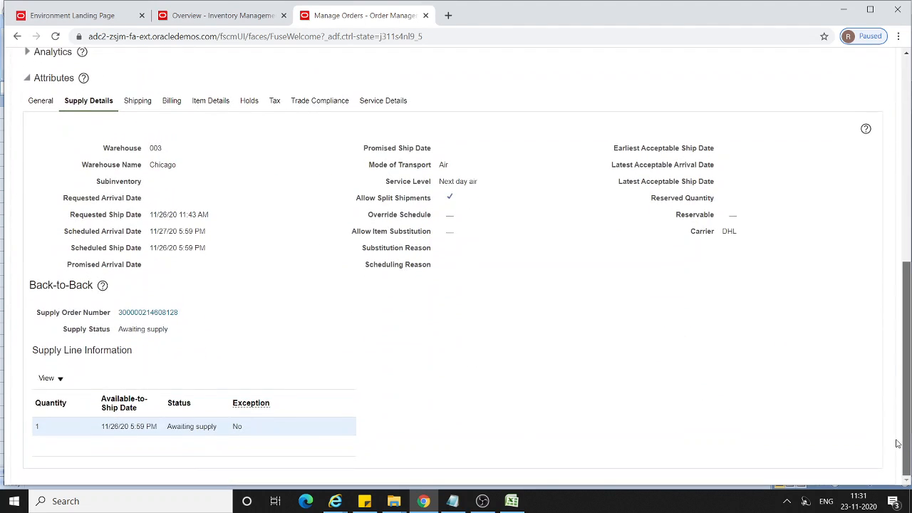
Open the linked supply order, refresh supply line 1.1 to check its orchestration plan progress, and return to the sales order.
click(148, 312)
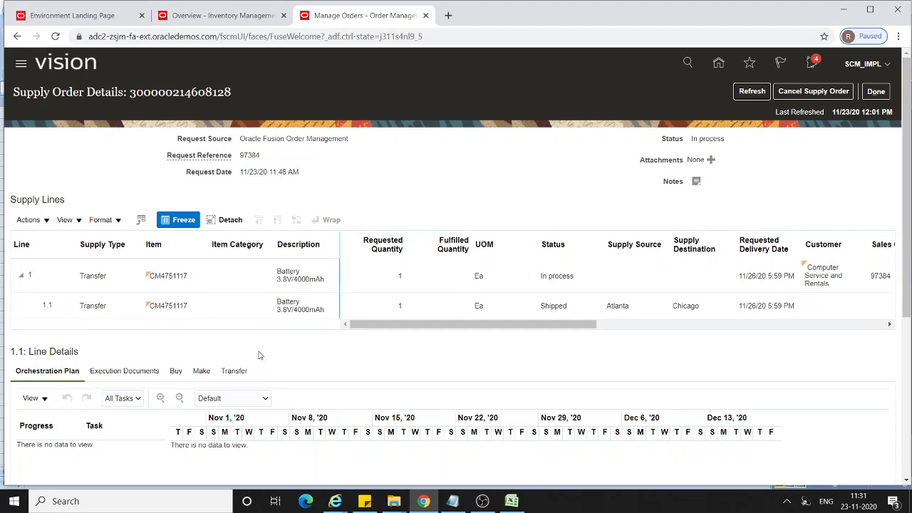
scroll(261, 356, down, 2)
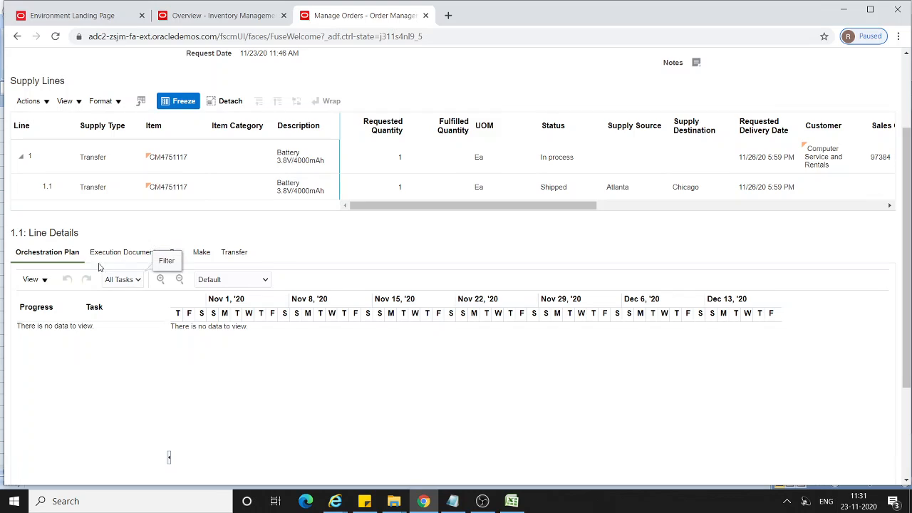
click(47, 188)
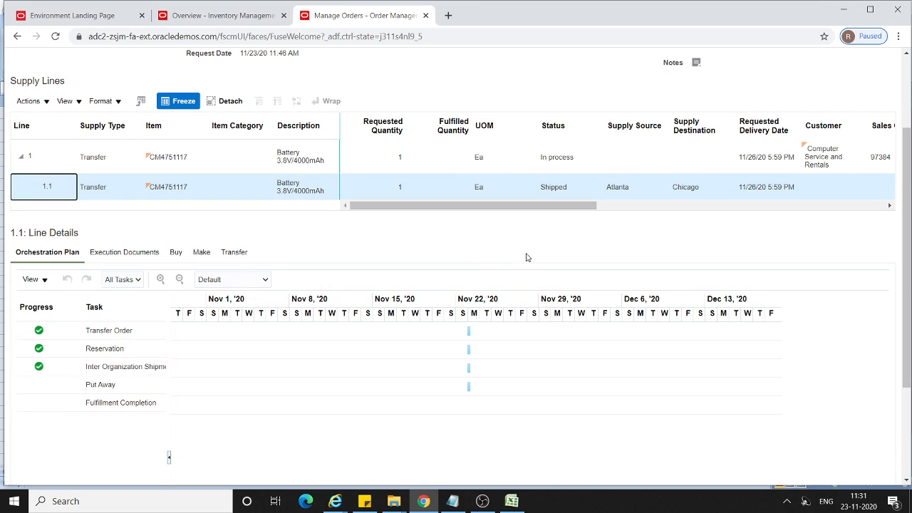
scroll(534, 259, up, 3)
click(752, 91)
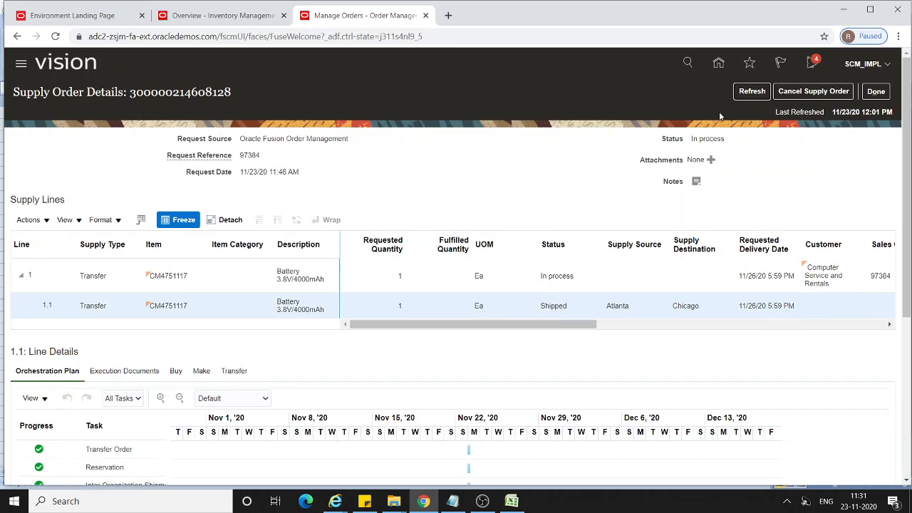
scroll(763, 178, down, 2)
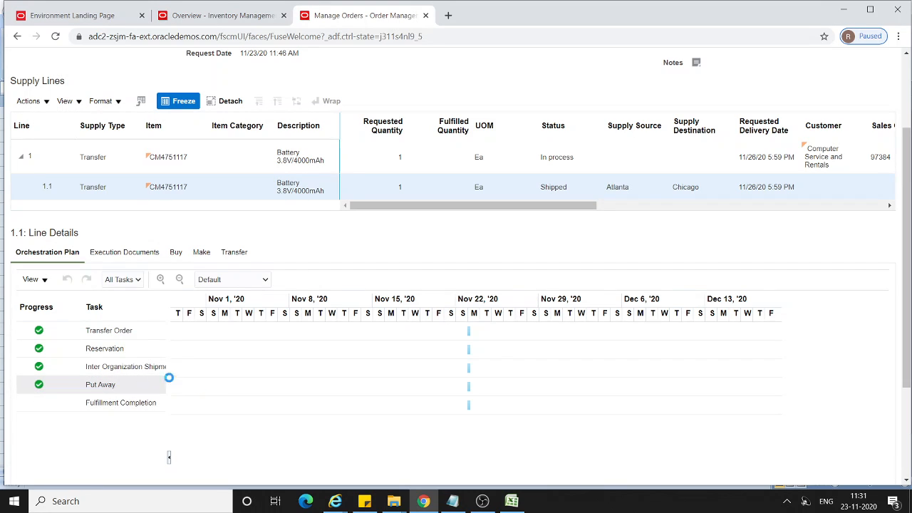
scroll(169, 377, up, 2)
click(754, 93)
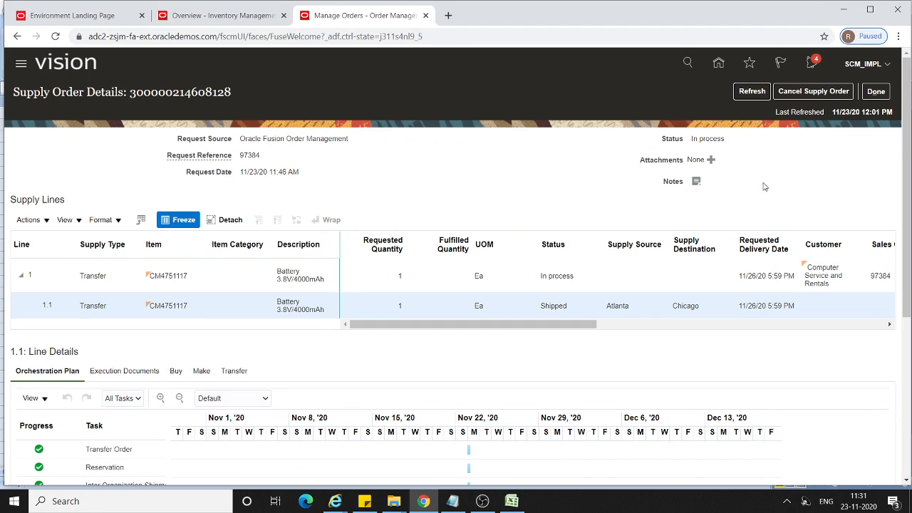
click(879, 92)
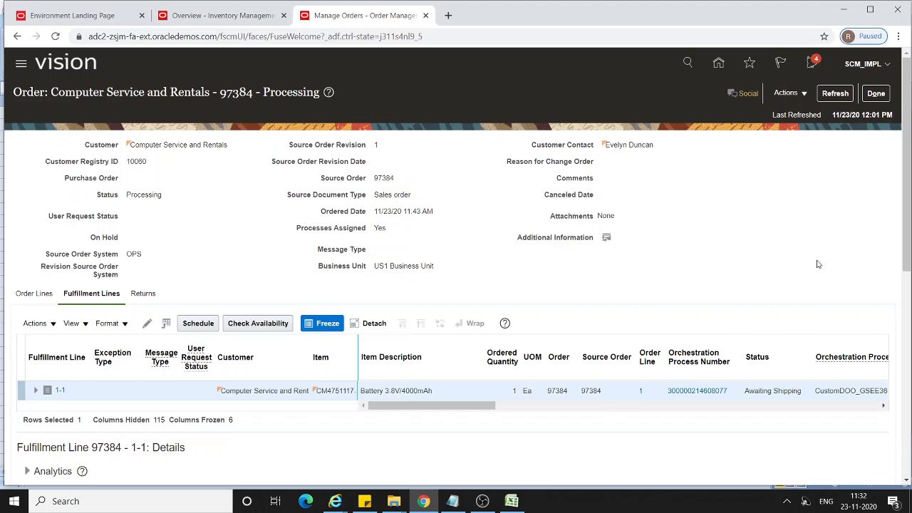
Refresh the sales order's fulfillment details and copy the order number from the page title.
scroll(821, 227, down, 3)
scroll(821, 226, up, 1)
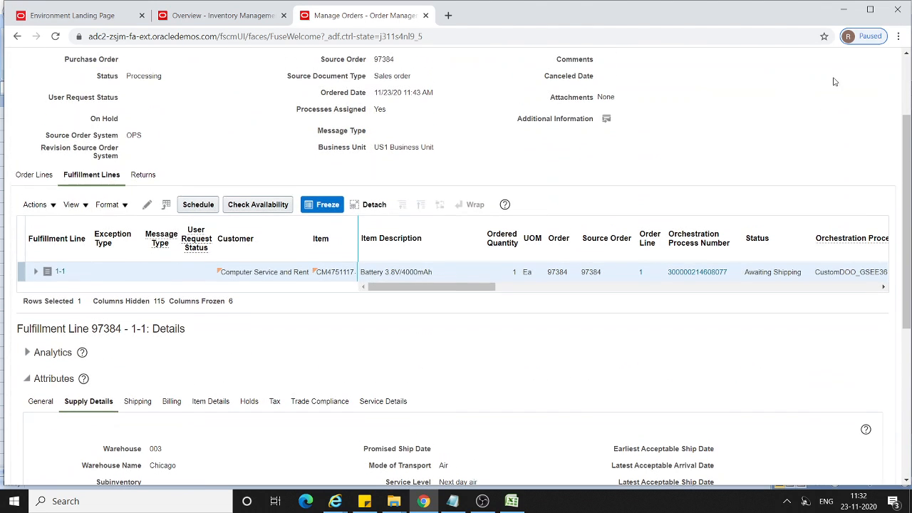
scroll(823, 153, up, 2)
click(830, 97)
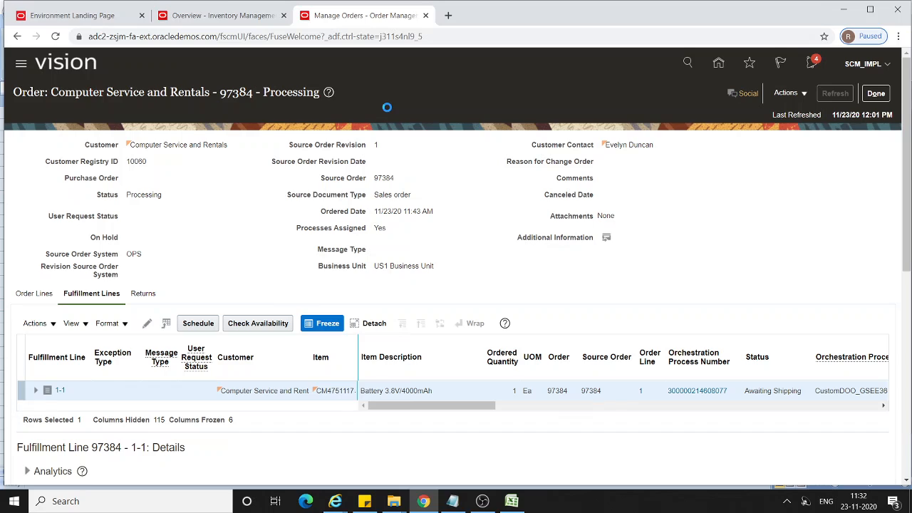
double_click(236, 92)
key(ctrl+c)
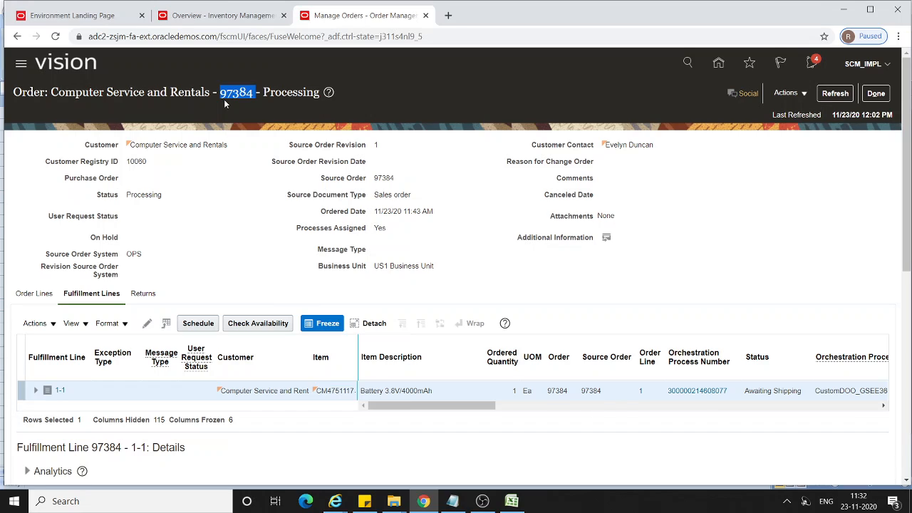
Switch to Inventory Management for organization 003 and open Manage Shipment Lines from the Shipments tasks.
click(214, 17)
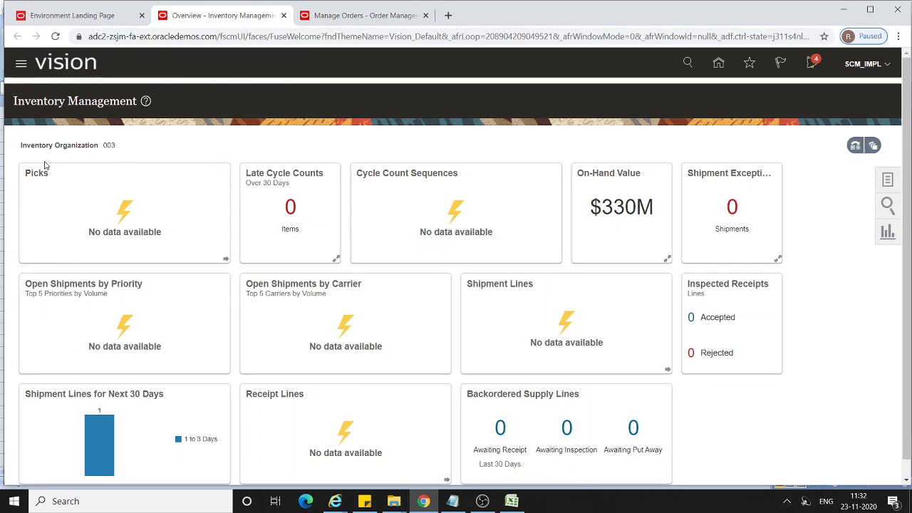
click(889, 187)
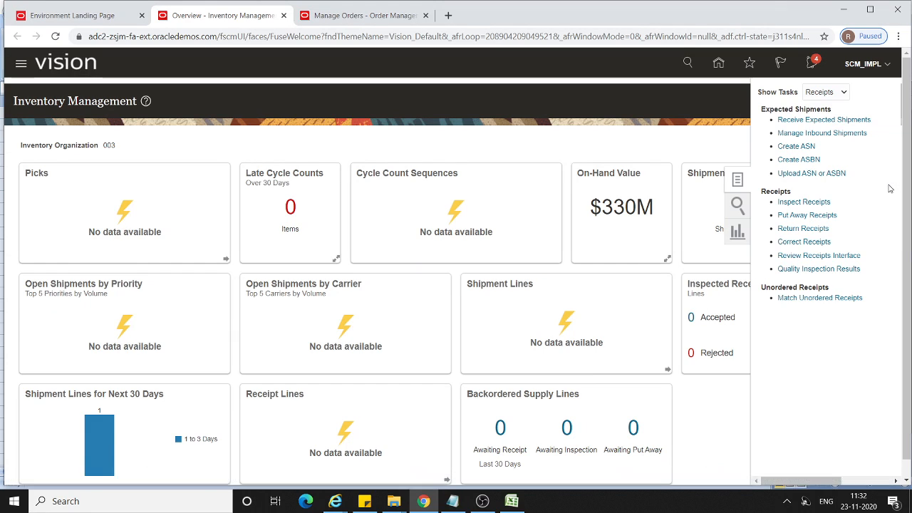
click(838, 91)
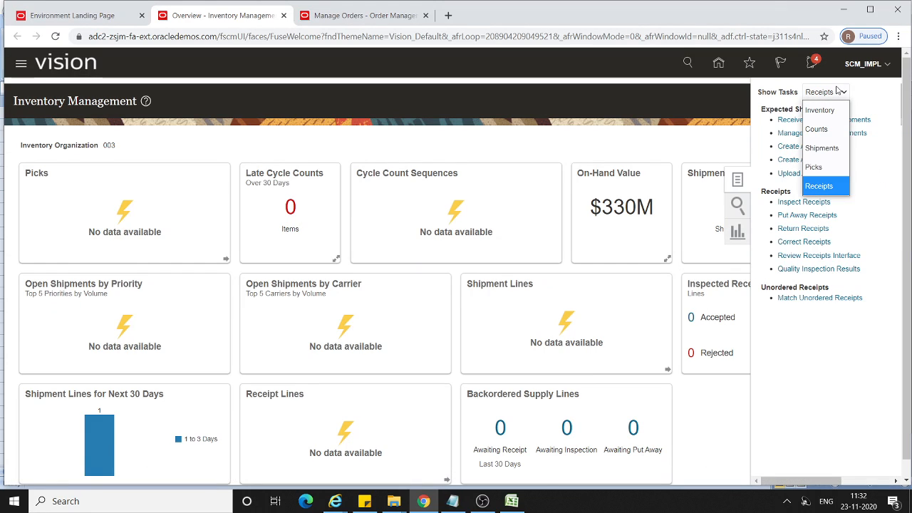
click(840, 148)
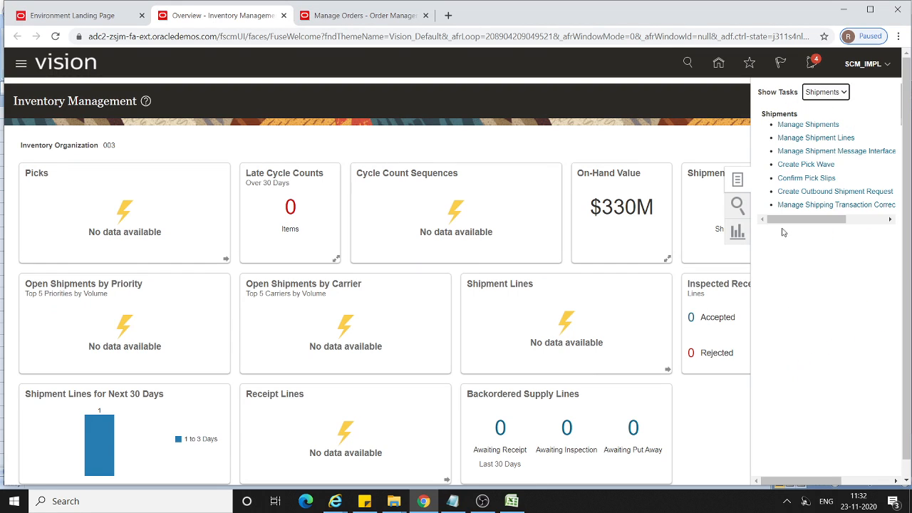
click(809, 139)
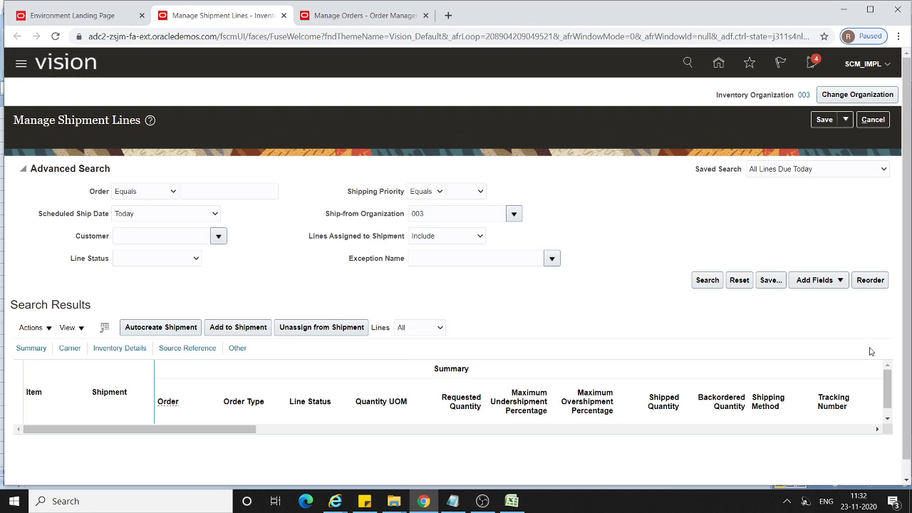
Search shipment lines by the copied order number with Scheduled Ship Date set to Today and the next 7 days, and open the CM4751117 line.
click(211, 190)
key(ctrl+v)
click(707, 280)
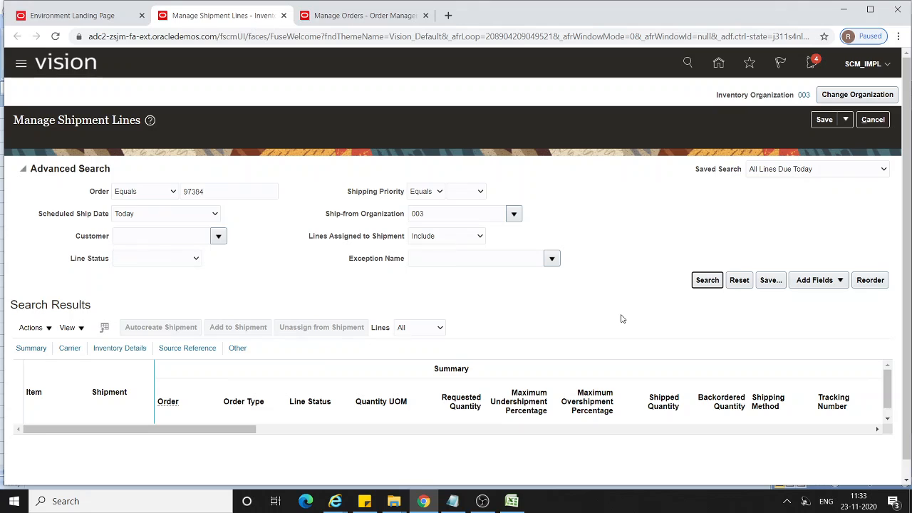
click(203, 218)
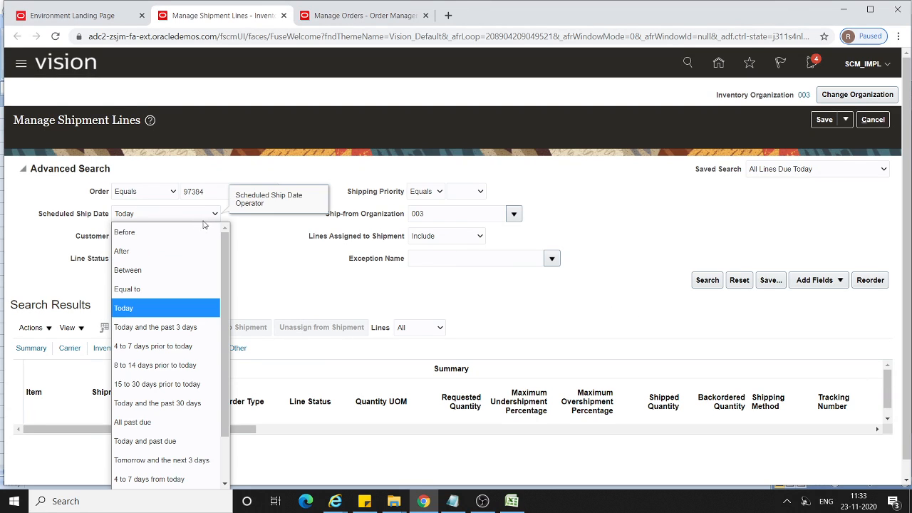
scroll(203, 219, down, 1)
click(215, 197)
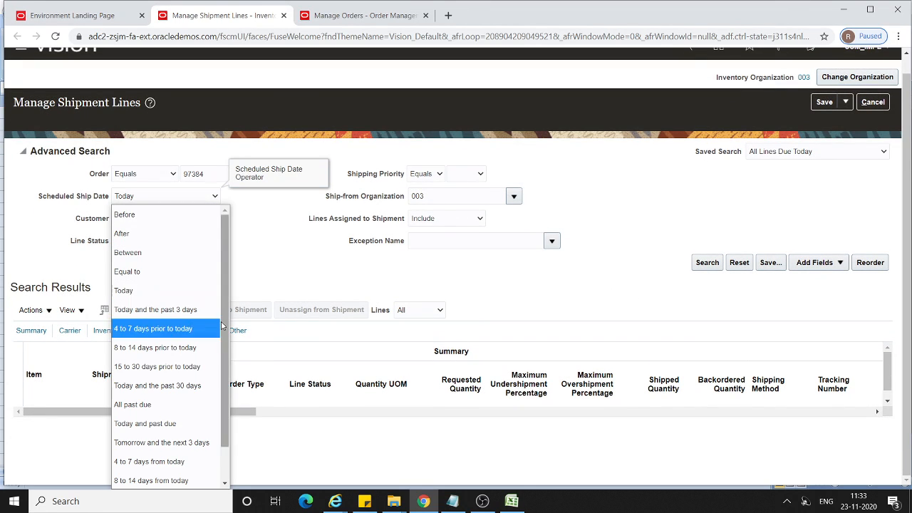
scroll(171, 324, down, 1)
click(169, 481)
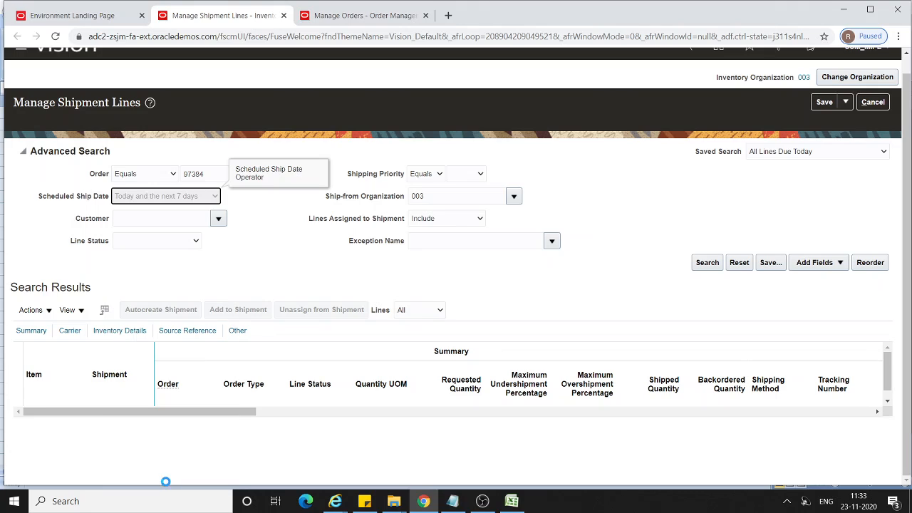
click(707, 263)
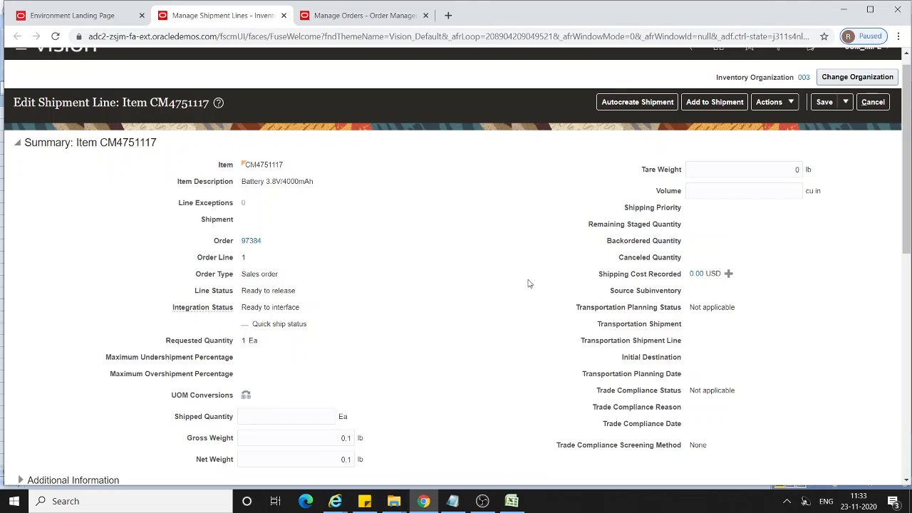
Pick release the CM4751117 shipment line, copy the pick release request ID, and acknowledge the confirmation.
scroll(553, 269, down, 5)
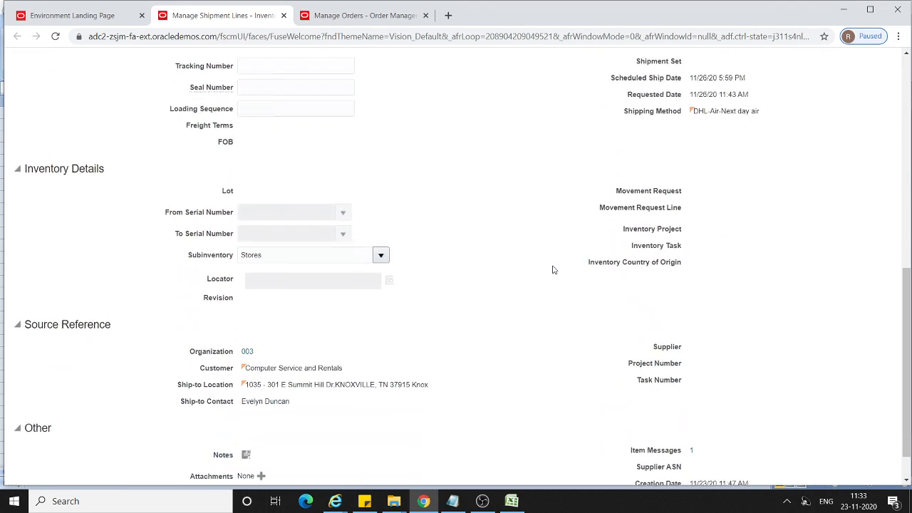
scroll(552, 267, up, 8)
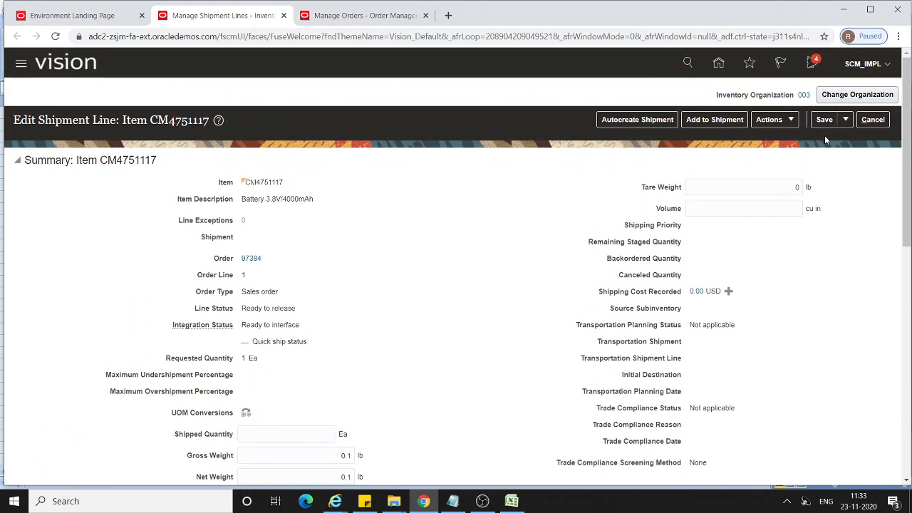
click(792, 121)
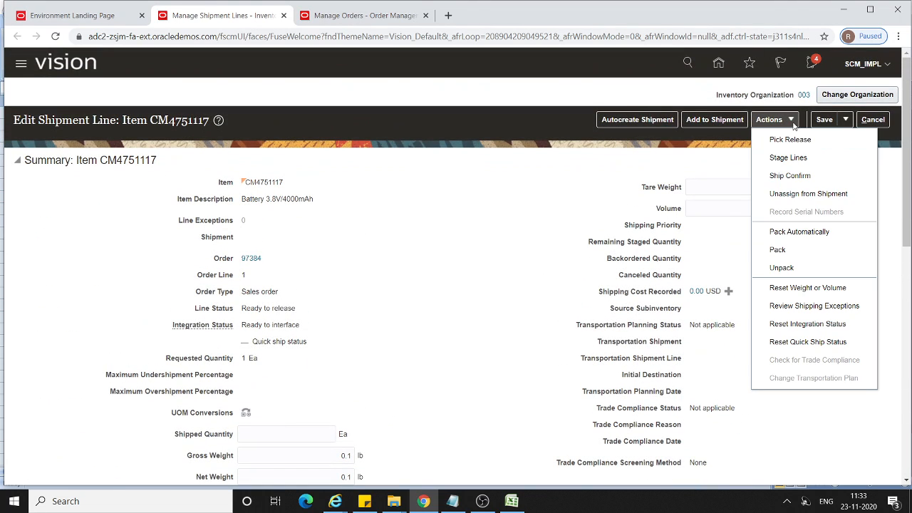
click(789, 140)
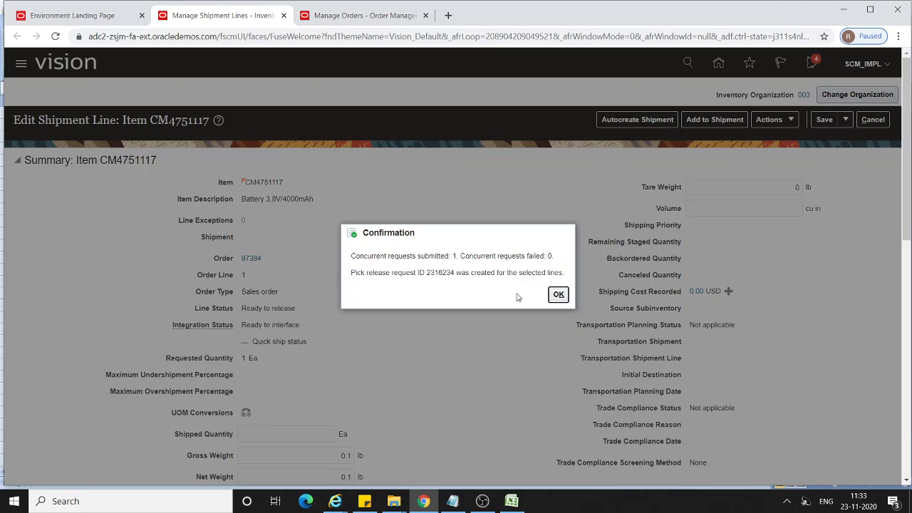
double_click(438, 274)
click(558, 295)
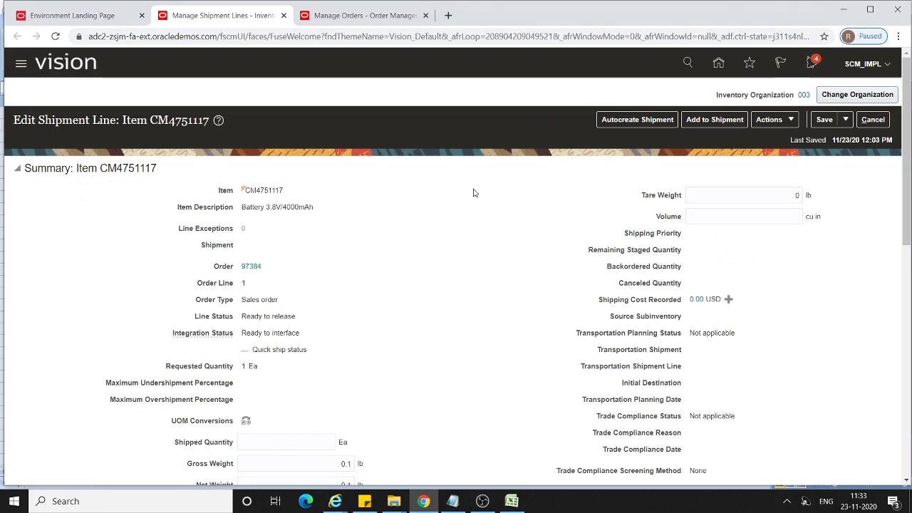
Ship confirm the CM4751117 shipment line, acknowledge the confirmation, and save the shipment line.
scroll(474, 193, down, 3)
scroll(474, 193, up, 3)
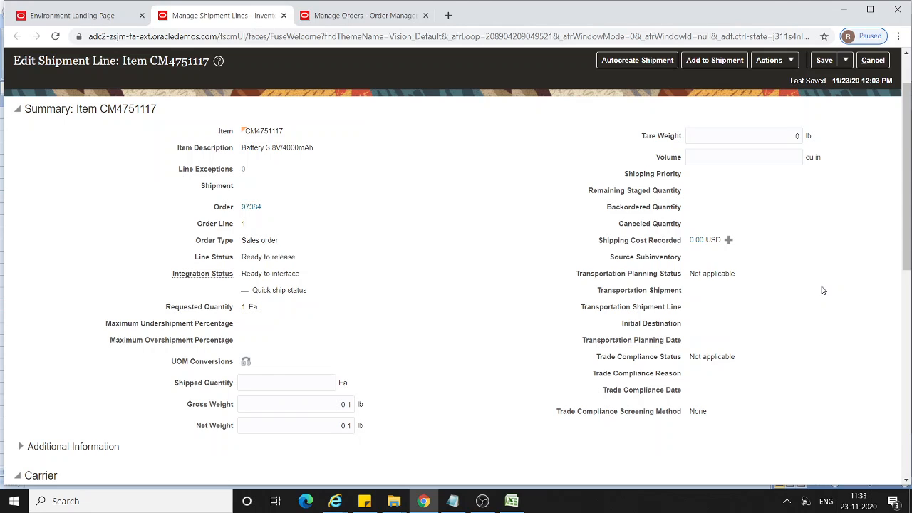
scroll(801, 256, up, 2)
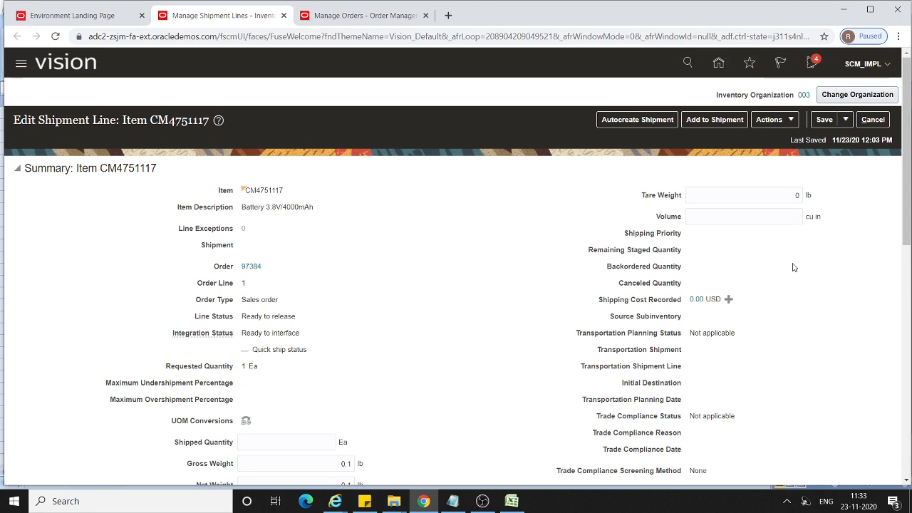
click(787, 123)
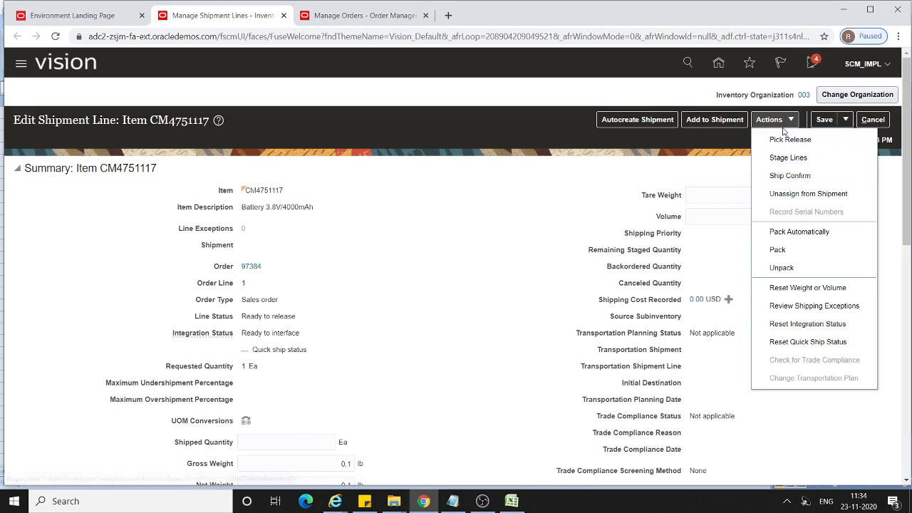
click(789, 178)
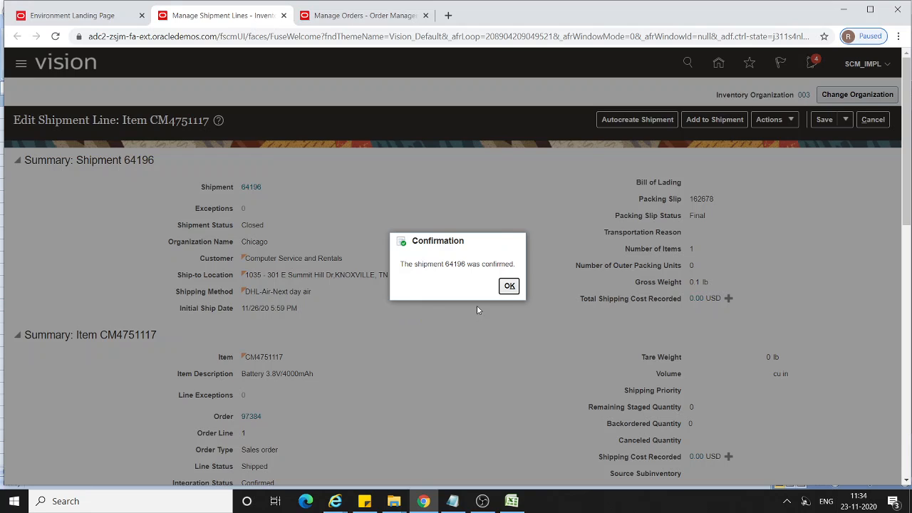
click(509, 286)
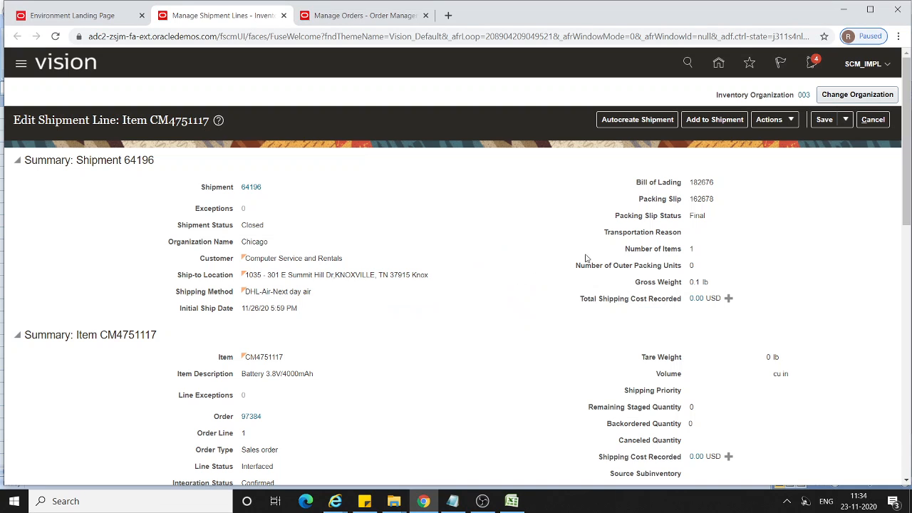
click(825, 119)
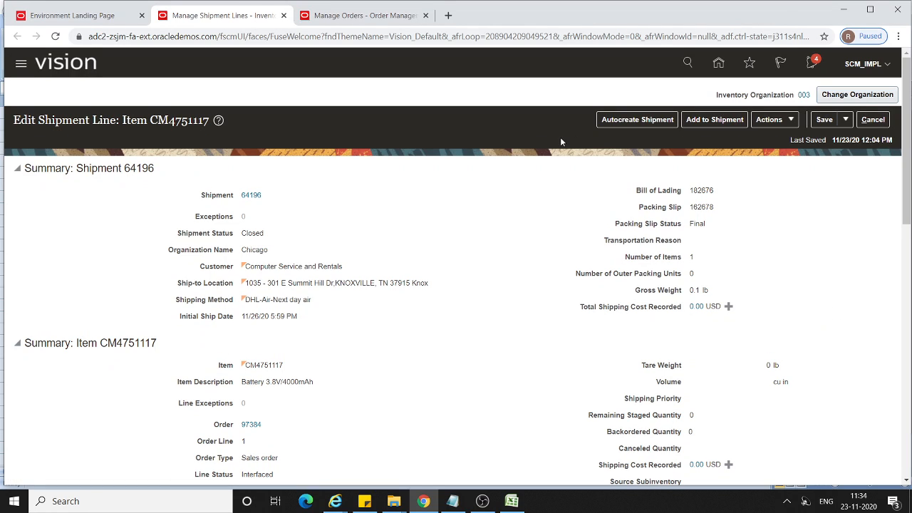
Return to the sales order in Order Management, refresh its fulfillment view, and review the CM4751117 fulfillment line's status and supply details.
click(360, 14)
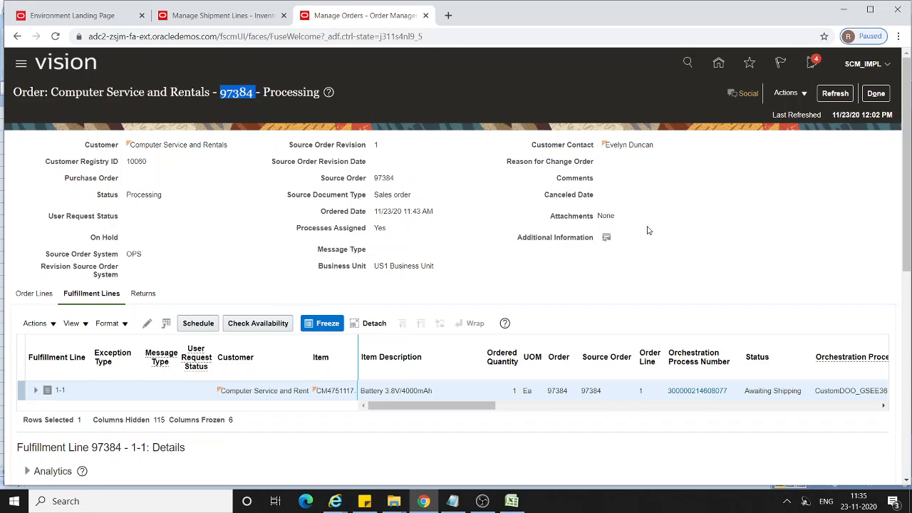
click(839, 97)
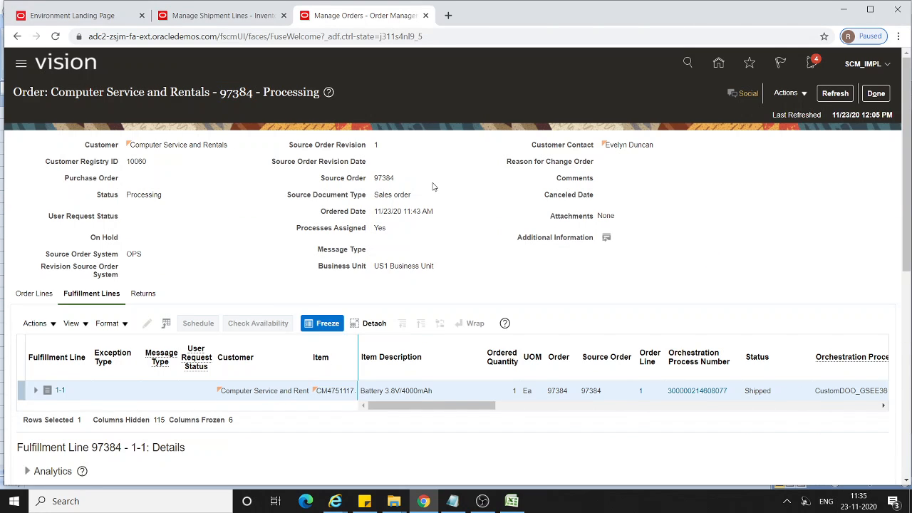
scroll(613, 210, down, 2)
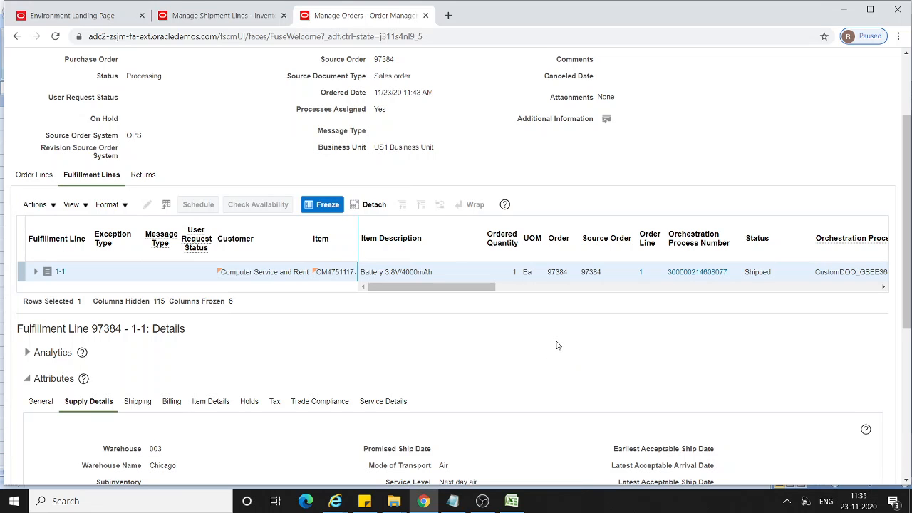
scroll(555, 348, down, 4)
scroll(557, 345, up, 3)
scroll(557, 344, up, 3)
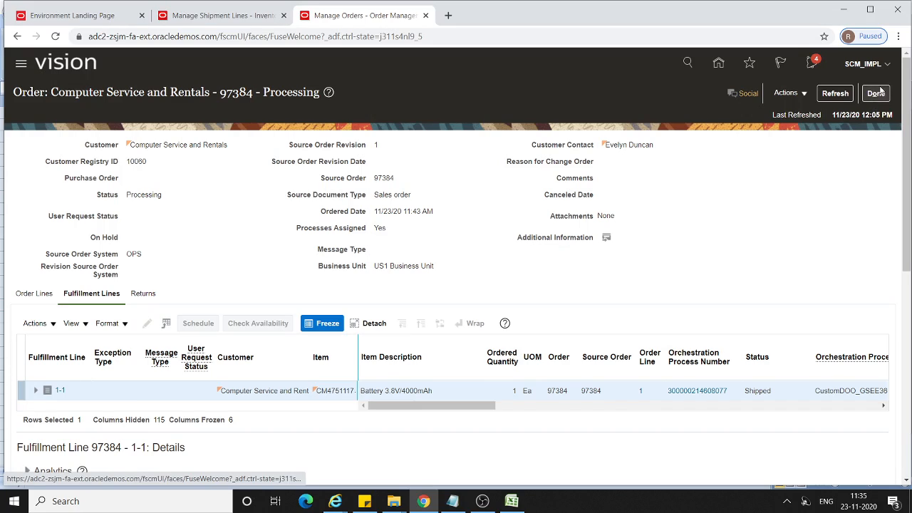
Close the fulfillment view and refresh the sales order page to check the CM4751117 order line's status.
click(872, 96)
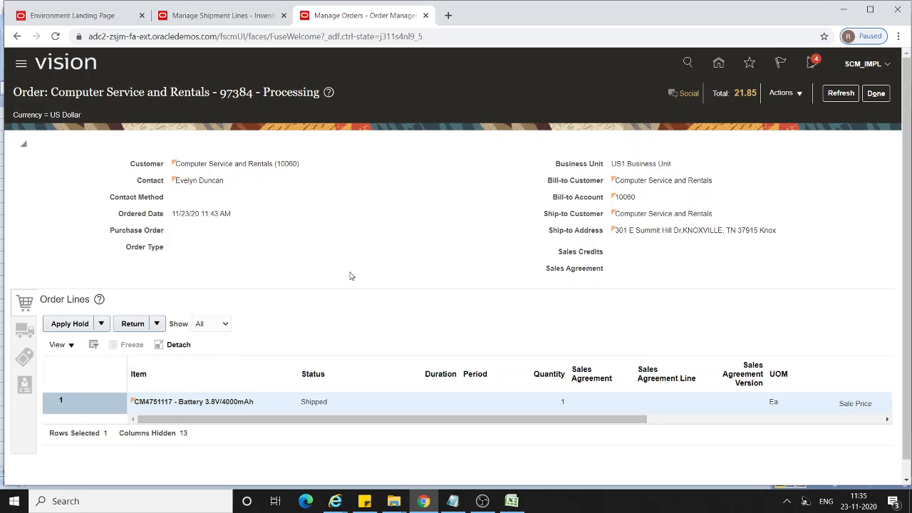
click(840, 94)
click(841, 93)
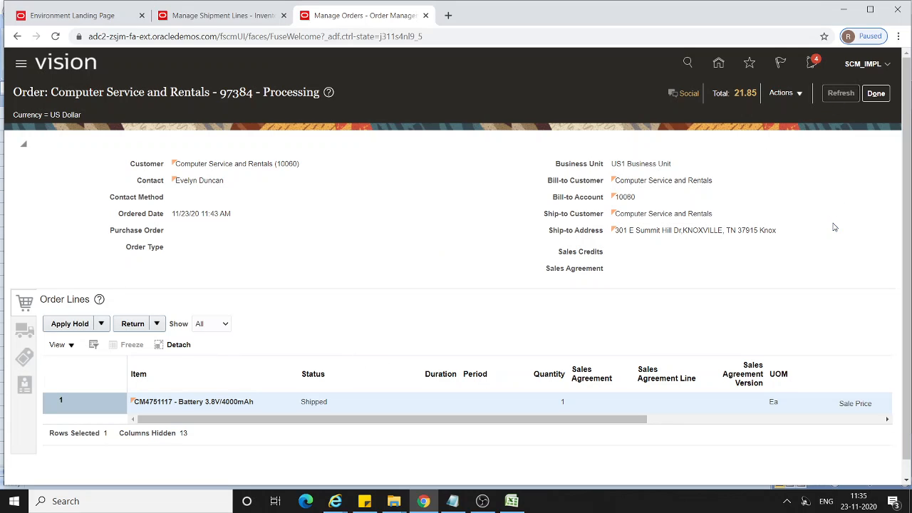